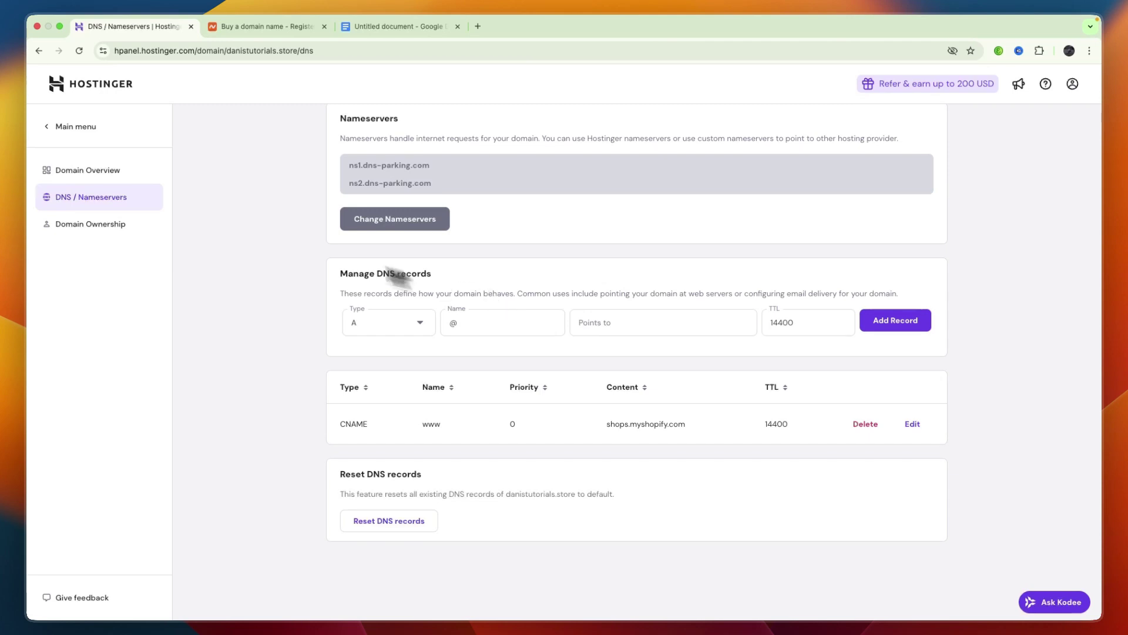
Leave the danistutorials.store DNS settings, glance at Namecheap, and return to Hostinger's home page.
{"action": "scroll", "coordinate": [259, 225], "scroll_direction": "up", "scroll_amount": 1}
{"action": "left_click", "coordinate": [129, 127]}
{"action": "key", "text": "ctrl+Tab"}
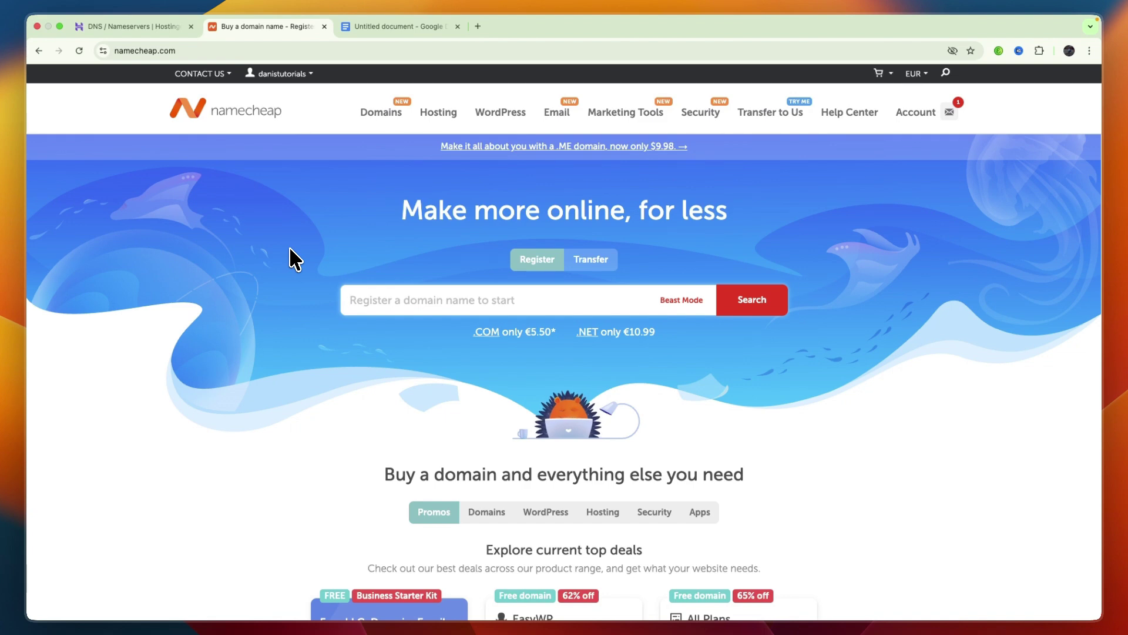
{"action": "key", "text": "ctrl+shift+Tab"}
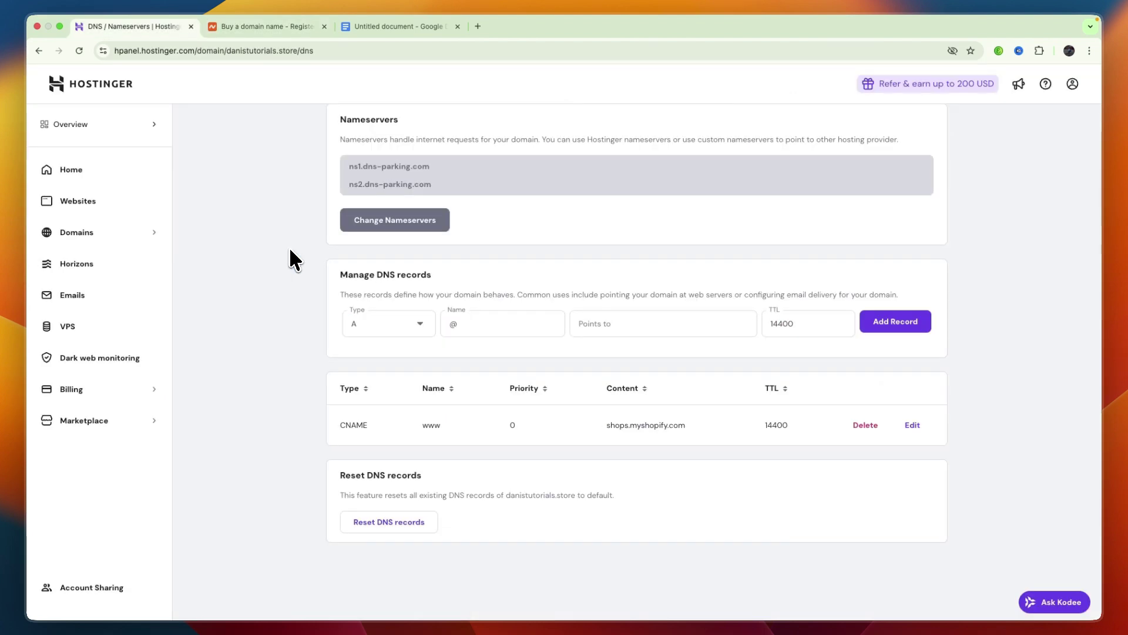
{"action": "left_click", "coordinate": [68, 168]}
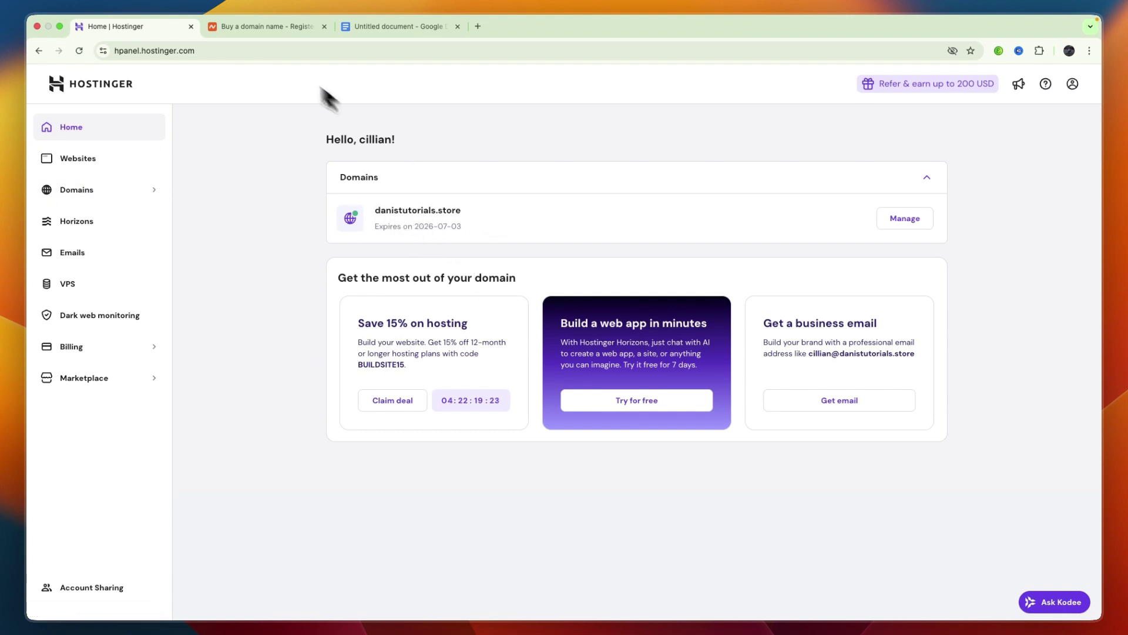
Check the Namecheap dashboard's Hosting List, which shows no hosting services yet.
{"action": "left_click", "coordinate": [244, 28]}
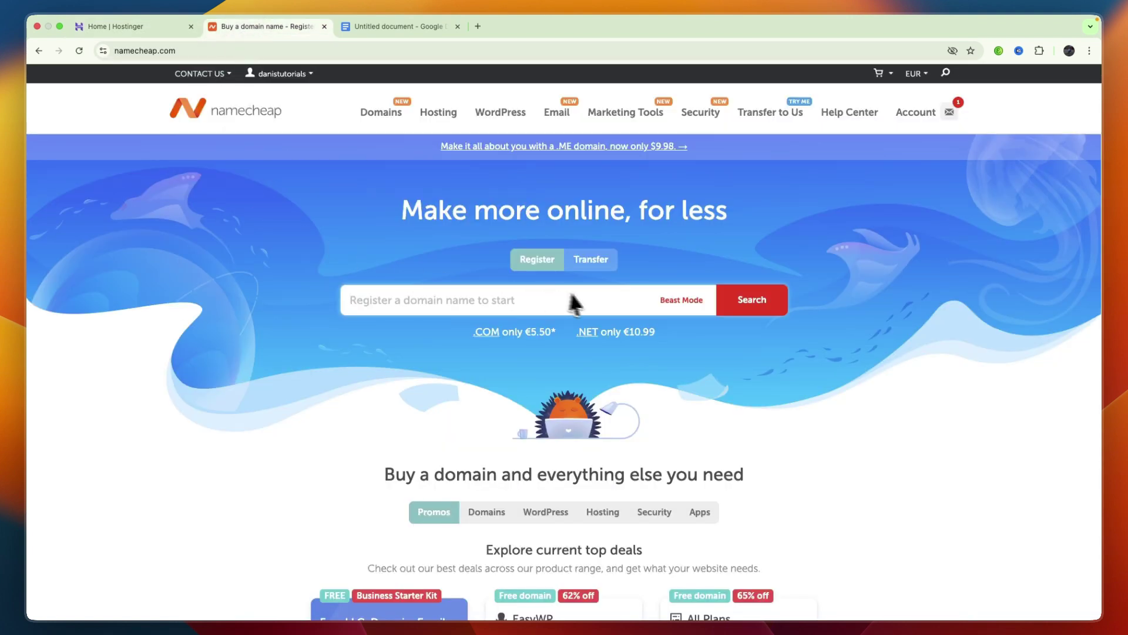
{"action": "mouse_move", "coordinate": [915, 110]}
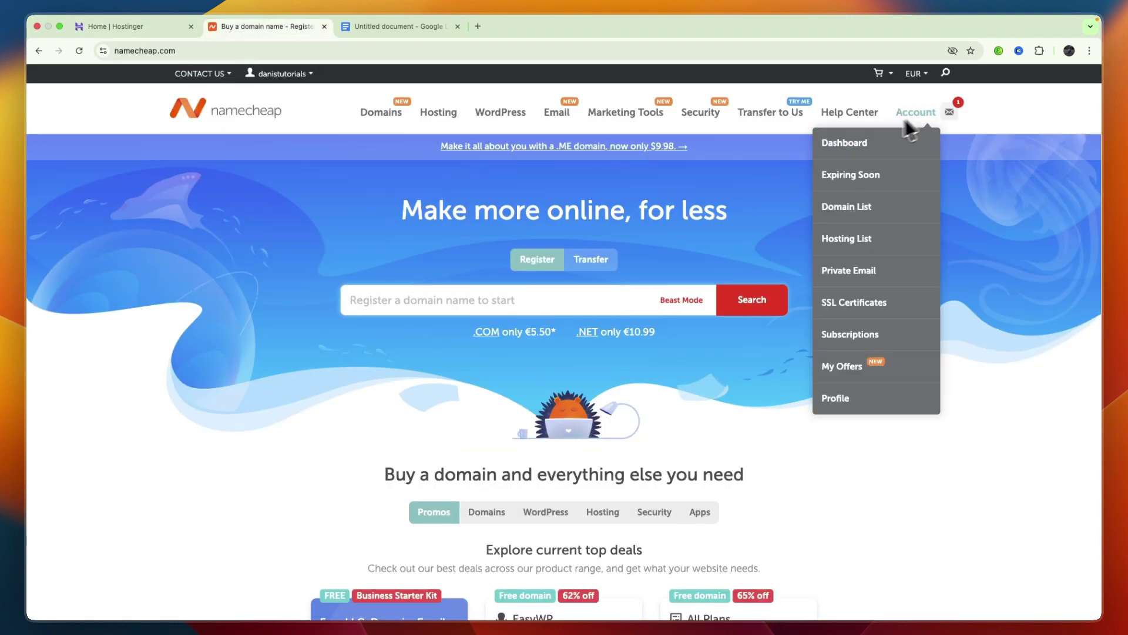
{"action": "left_click", "coordinate": [902, 144]}
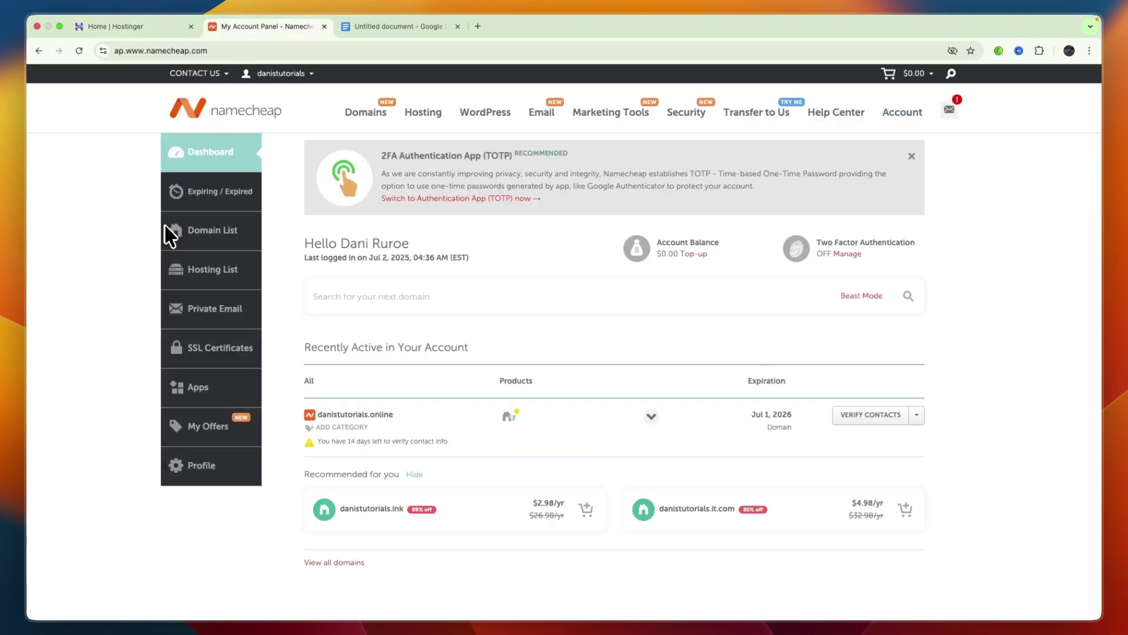
{"action": "left_click", "coordinate": [212, 275]}
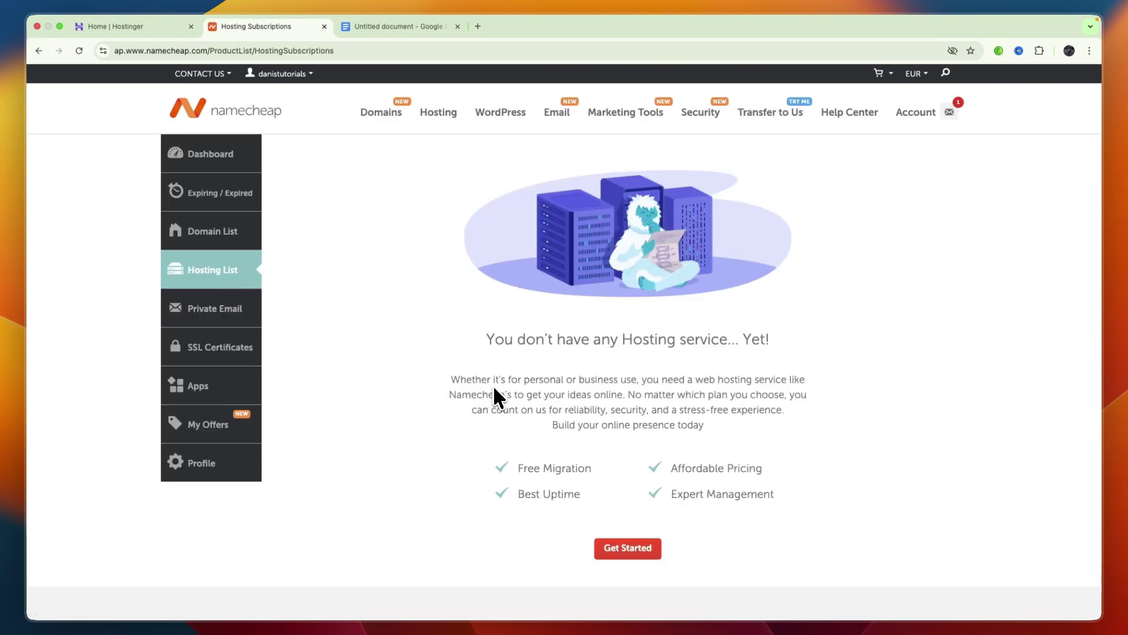
{"action": "scroll", "coordinate": [528, 444], "scroll_direction": "down", "scroll_amount": 1}
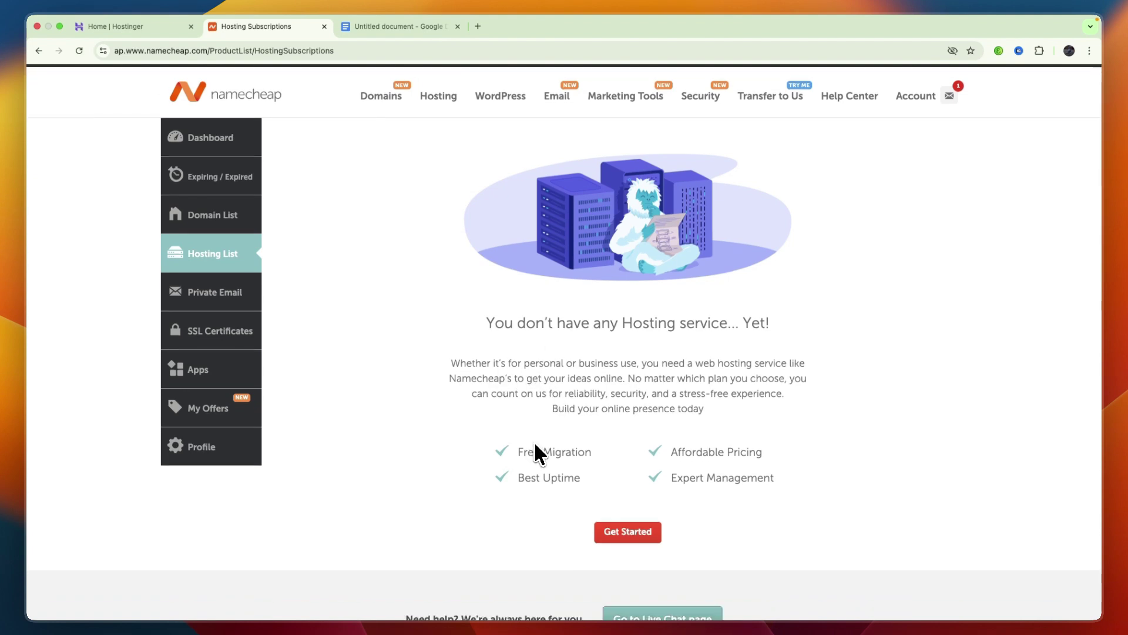
{"action": "left_click_drag", "start_coordinate": [489, 327], "coordinate": [769, 341]}
Choose the Stellar shared hosting plan (€19,37/yr) from the Online beginners plans.
{"action": "left_click", "coordinate": [774, 340]}
{"action": "scroll", "coordinate": [778, 341], "scroll_direction": "down", "scroll_amount": 5}
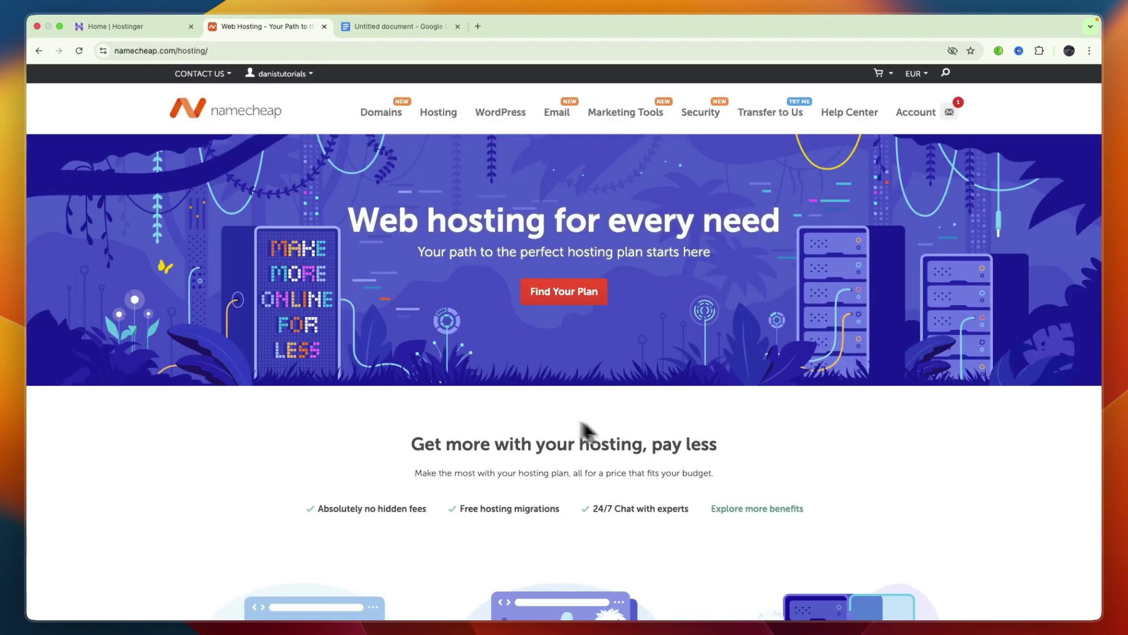
{"action": "scroll", "coordinate": [529, 320], "scroll_direction": "down", "scroll_amount": 5}
{"action": "scroll", "coordinate": [588, 294], "scroll_direction": "up", "scroll_amount": 5}
{"action": "scroll", "coordinate": [582, 288], "scroll_direction": "down", "scroll_amount": 2}
{"action": "scroll", "coordinate": [466, 315], "scroll_direction": "down", "scroll_amount": 10}
{"action": "scroll", "coordinate": [463, 315], "scroll_direction": "up", "scroll_amount": 4}
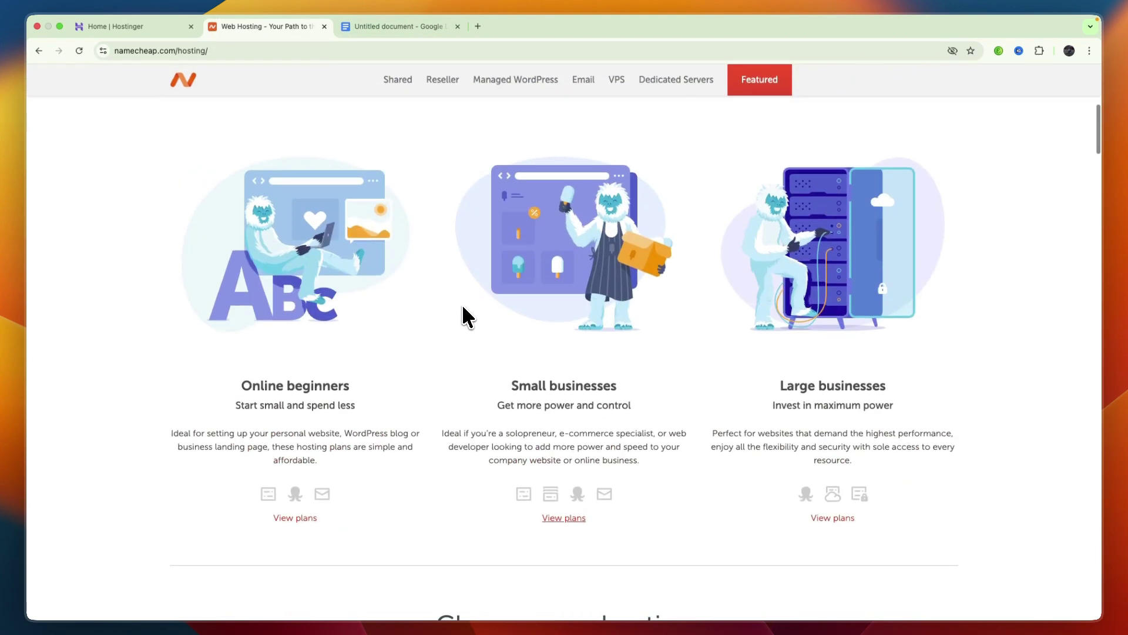
{"action": "left_click", "coordinate": [294, 517]}
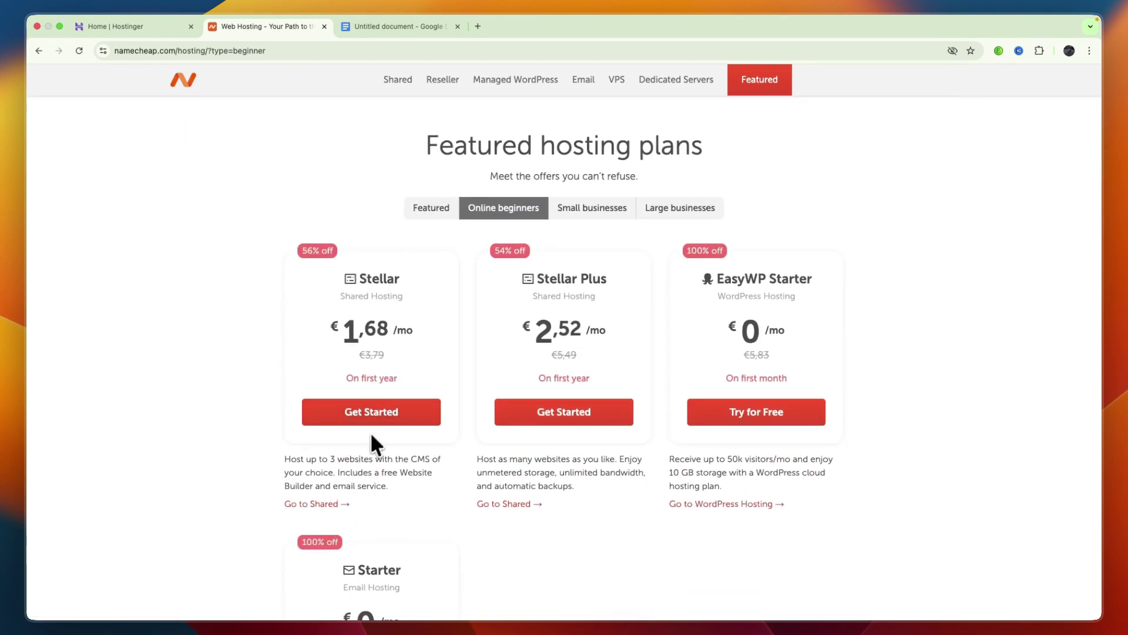
{"action": "left_click", "coordinate": [365, 421]}
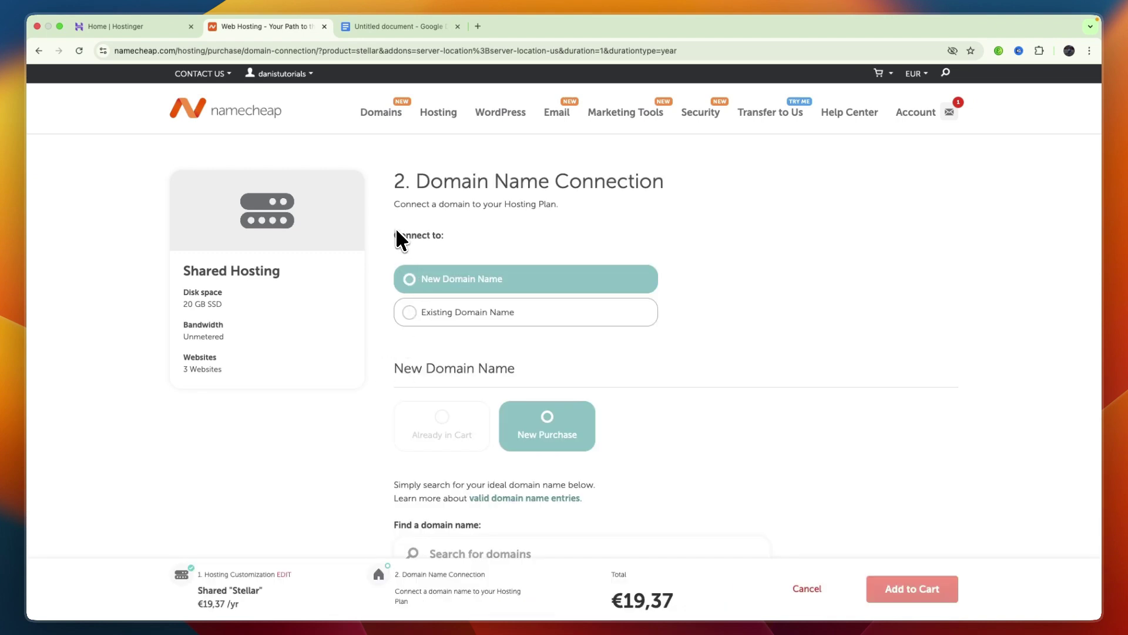
Choose to connect an existing domain registered with a third-party registrar.
{"action": "left_click_drag", "start_coordinate": [397, 237], "coordinate": [478, 239]}
{"action": "left_click", "coordinate": [473, 249]}
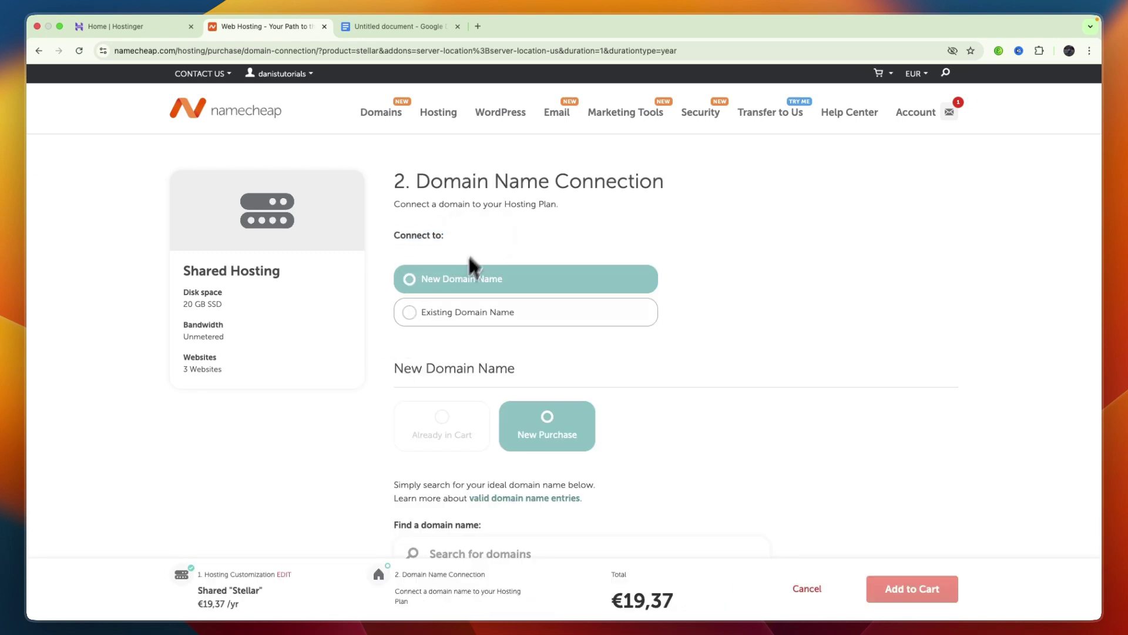
{"action": "left_click", "coordinate": [494, 317]}
{"action": "left_click", "coordinate": [479, 429]}
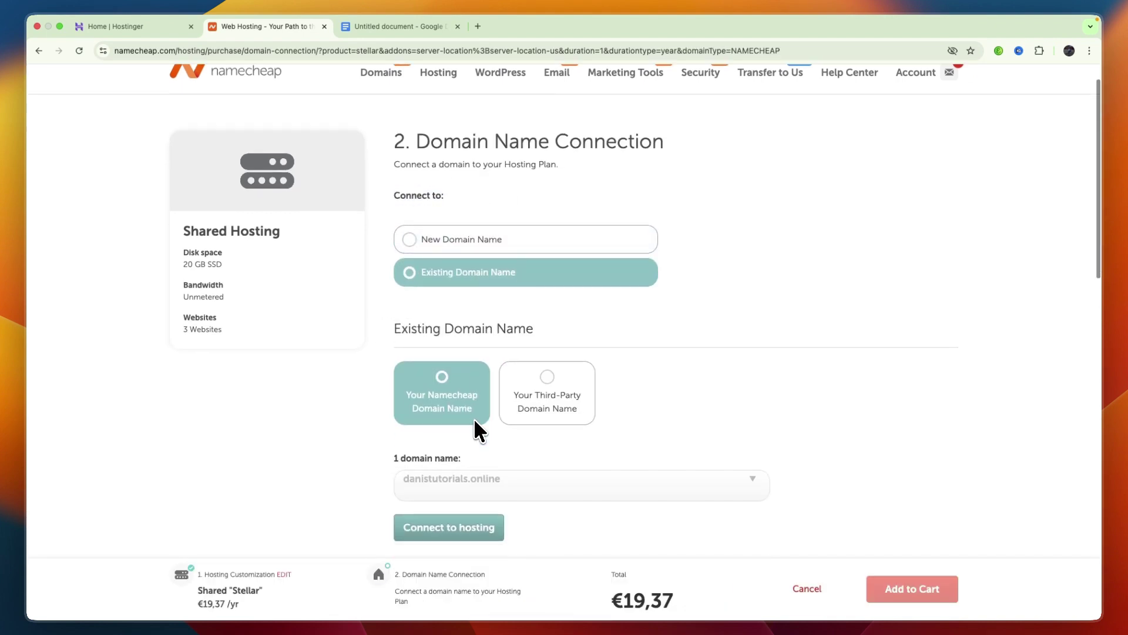
{"action": "left_click", "coordinate": [548, 391]}
Connect danistutorials.store to the hosting plan, with the order total still €19,37.
{"action": "scroll", "coordinate": [535, 381], "scroll_direction": "down", "scroll_amount": 4}
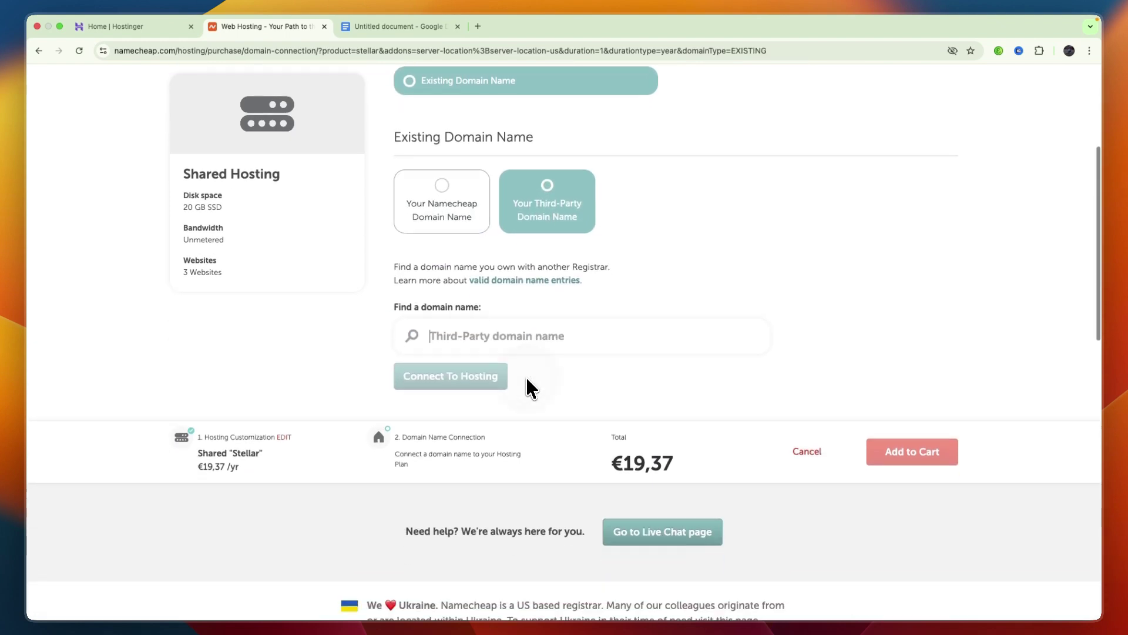
{"action": "type", "text": "danistutorials"}
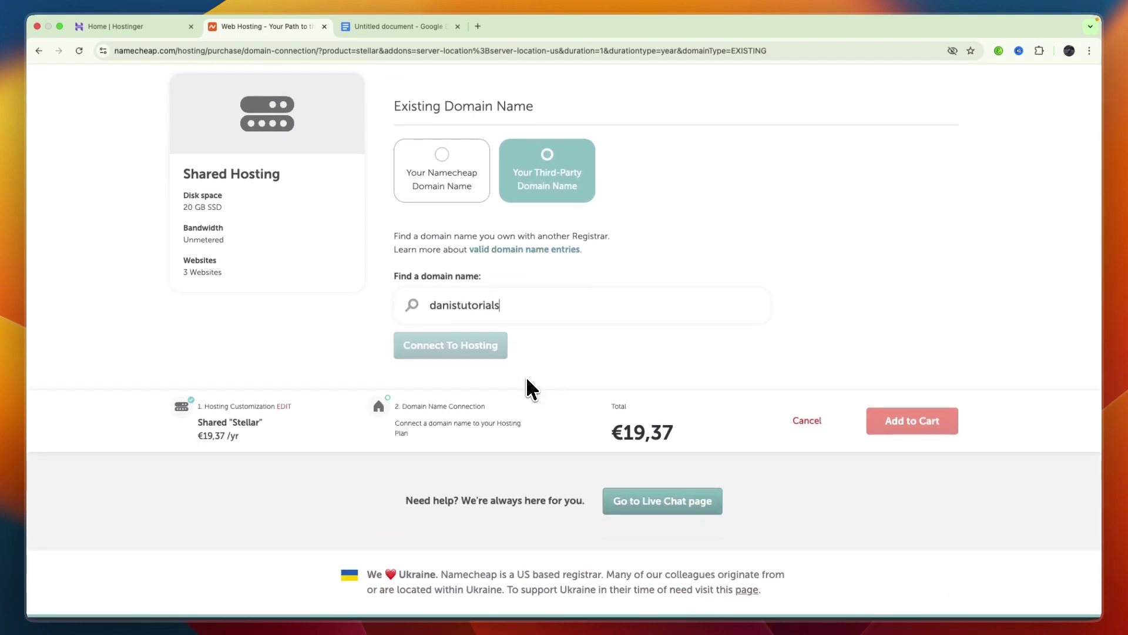
{"action": "type", "text": ".store"}
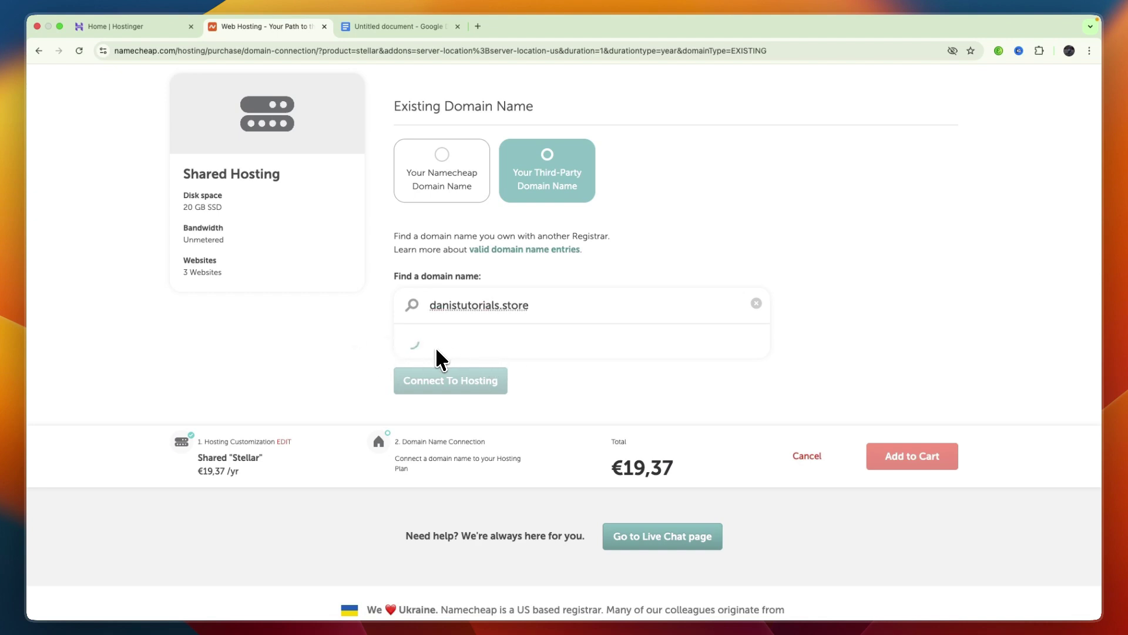
{"action": "scroll", "coordinate": [437, 358], "scroll_direction": "down", "scroll_amount": 1}
{"action": "left_click", "coordinate": [450, 311]}
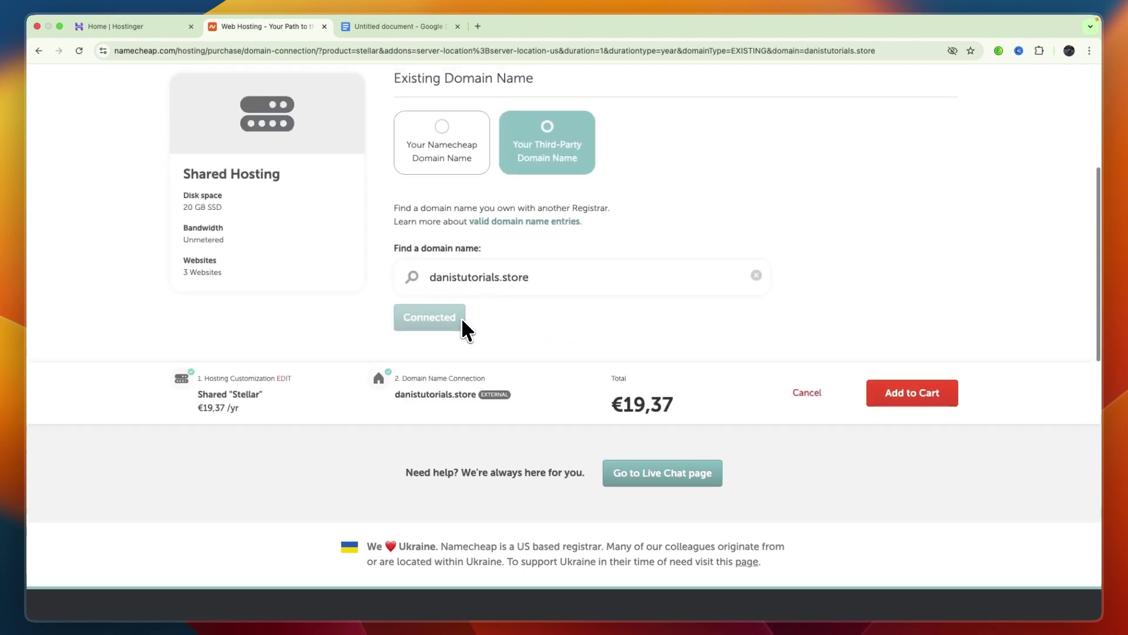
{"action": "scroll", "coordinate": [460, 327], "scroll_direction": "up", "scroll_amount": 1}
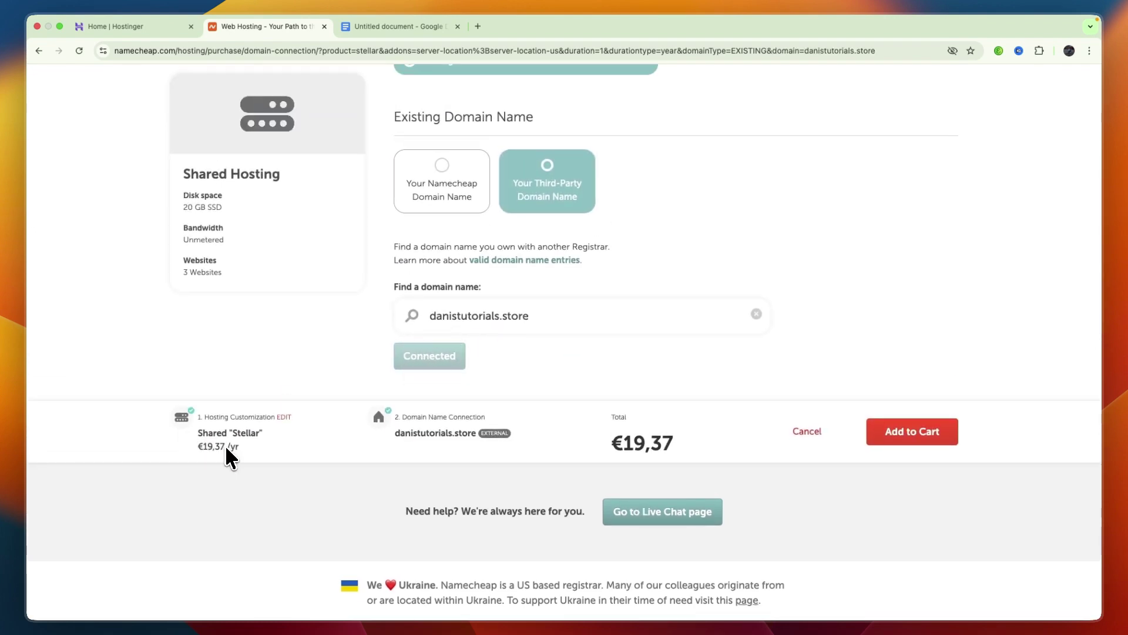
{"action": "left_click_drag", "start_coordinate": [391, 435], "coordinate": [482, 454]}
{"action": "left_click", "coordinate": [479, 455]}
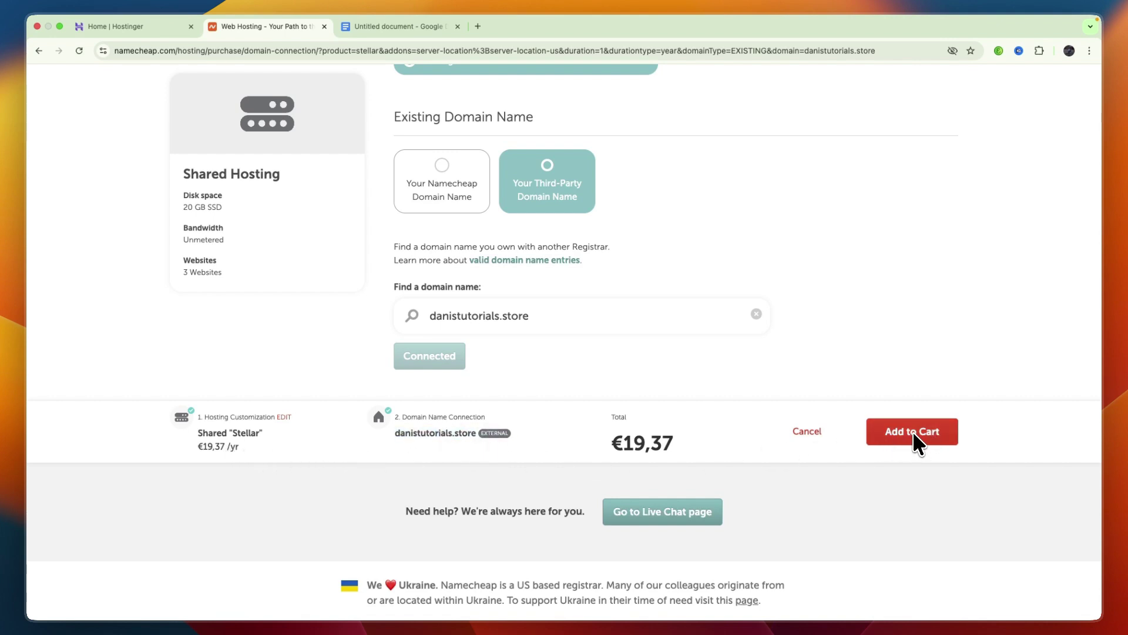
{"action": "scroll", "coordinate": [913, 441], "scroll_direction": "up", "scroll_amount": 5}
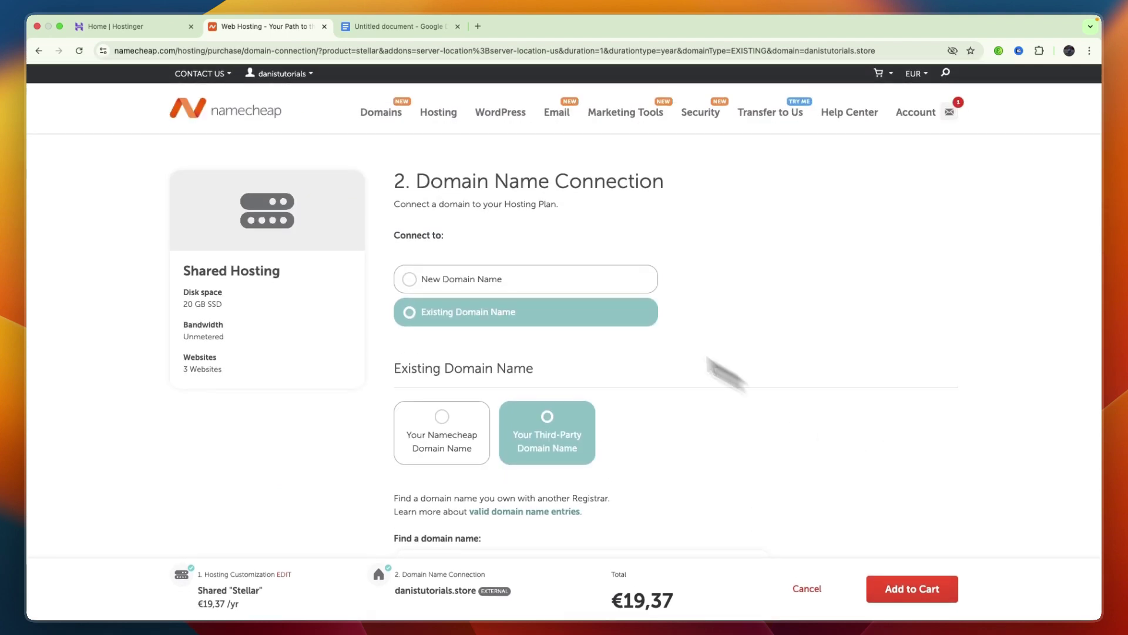
{"action": "scroll", "coordinate": [599, 335], "scroll_direction": "down", "scroll_amount": 2}
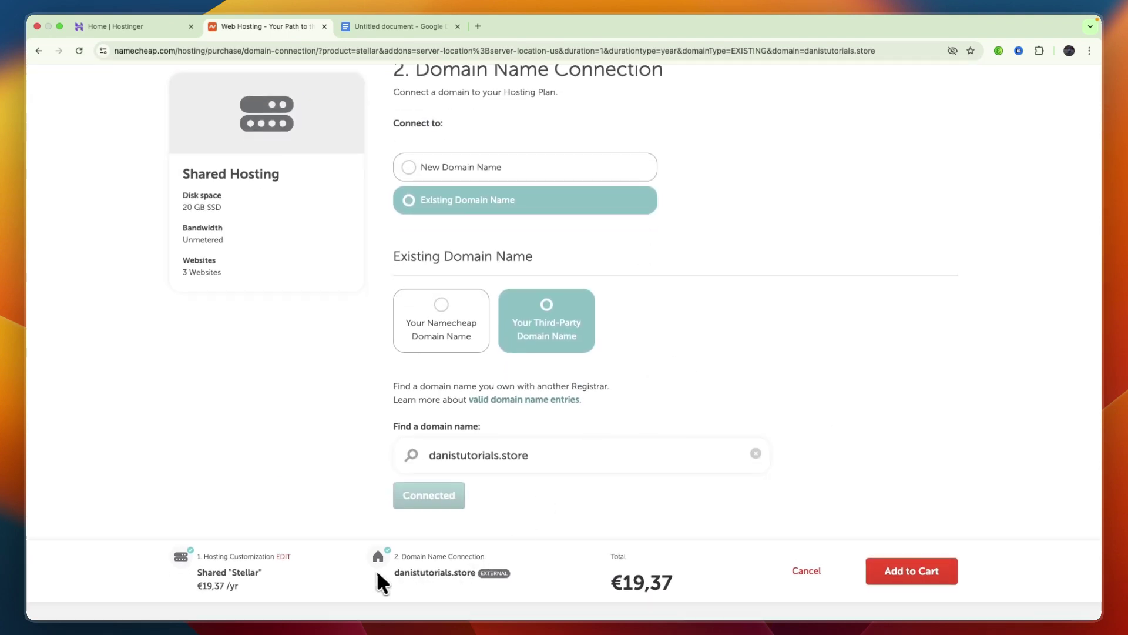
{"action": "scroll", "coordinate": [365, 474], "scroll_direction": "up", "scroll_amount": 2}
From the Domain List, open Advanced DNS for danistutorials.online, showing its A and CNAME records.
{"action": "mouse_move", "coordinate": [912, 121]}
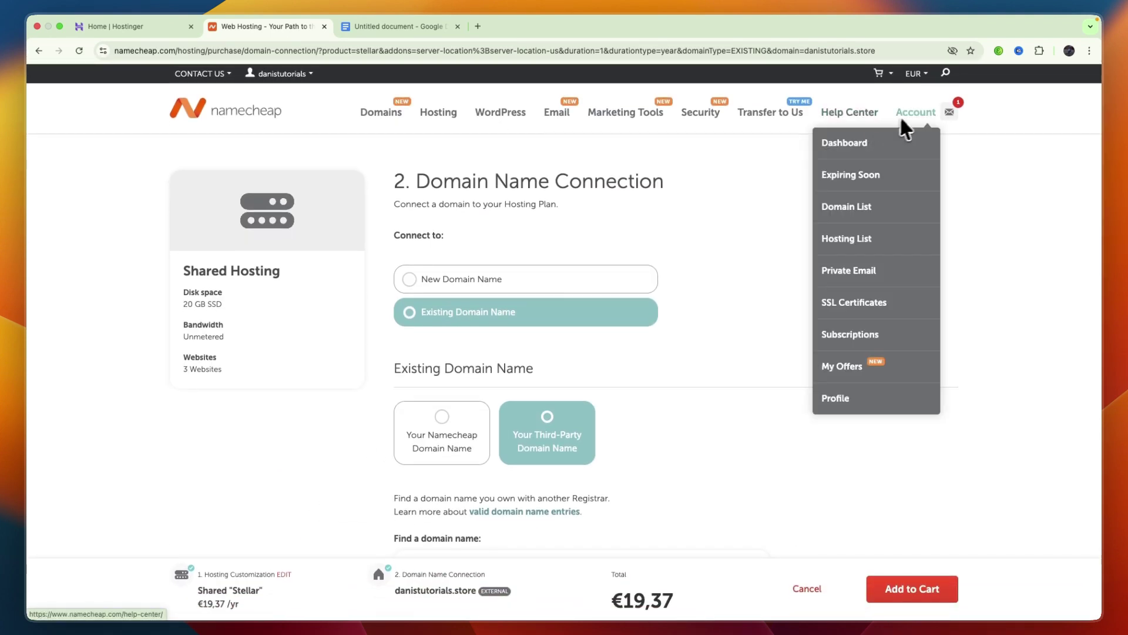
{"action": "left_click", "coordinate": [868, 157]}
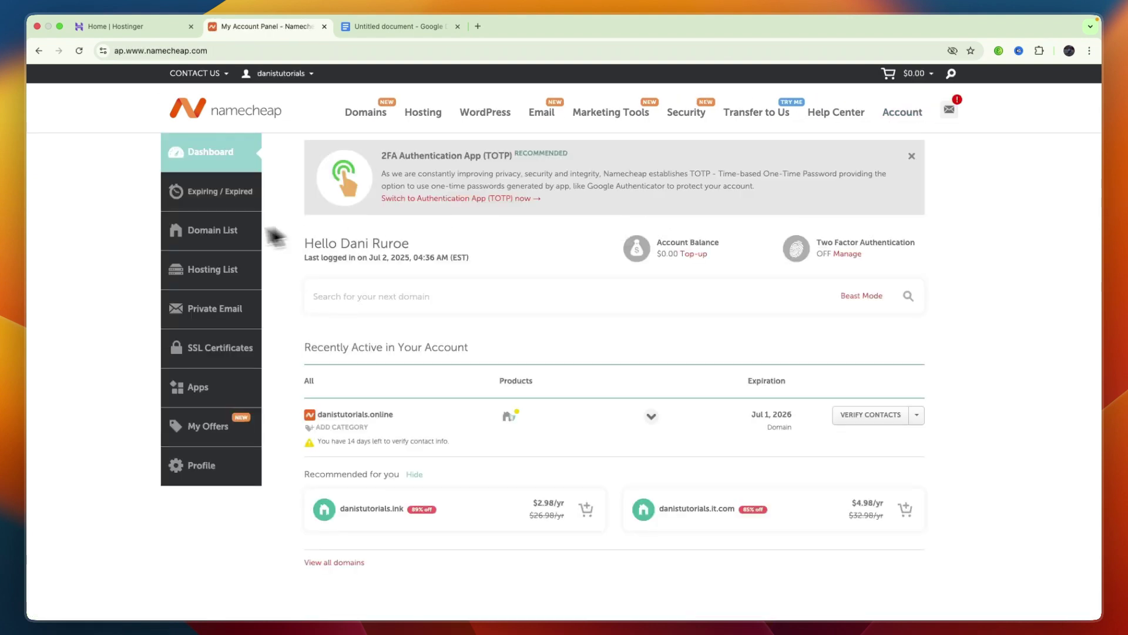
{"action": "left_click", "coordinate": [196, 270]}
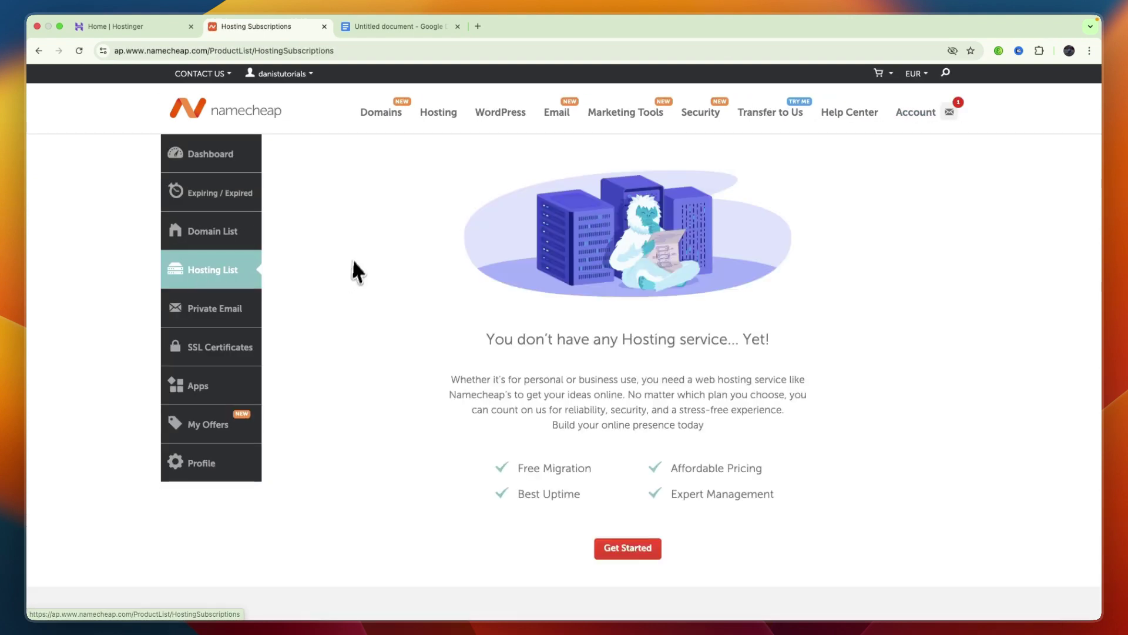
{"action": "left_click", "coordinate": [191, 237]}
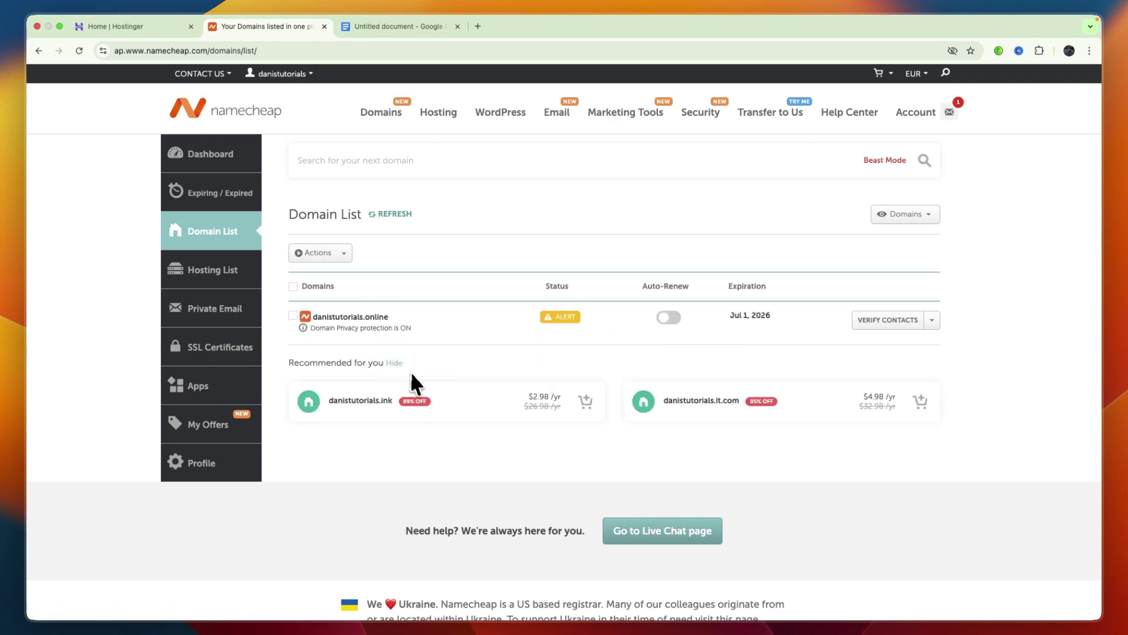
{"action": "left_click", "coordinate": [931, 321]}
{"action": "left_click", "coordinate": [897, 337]}
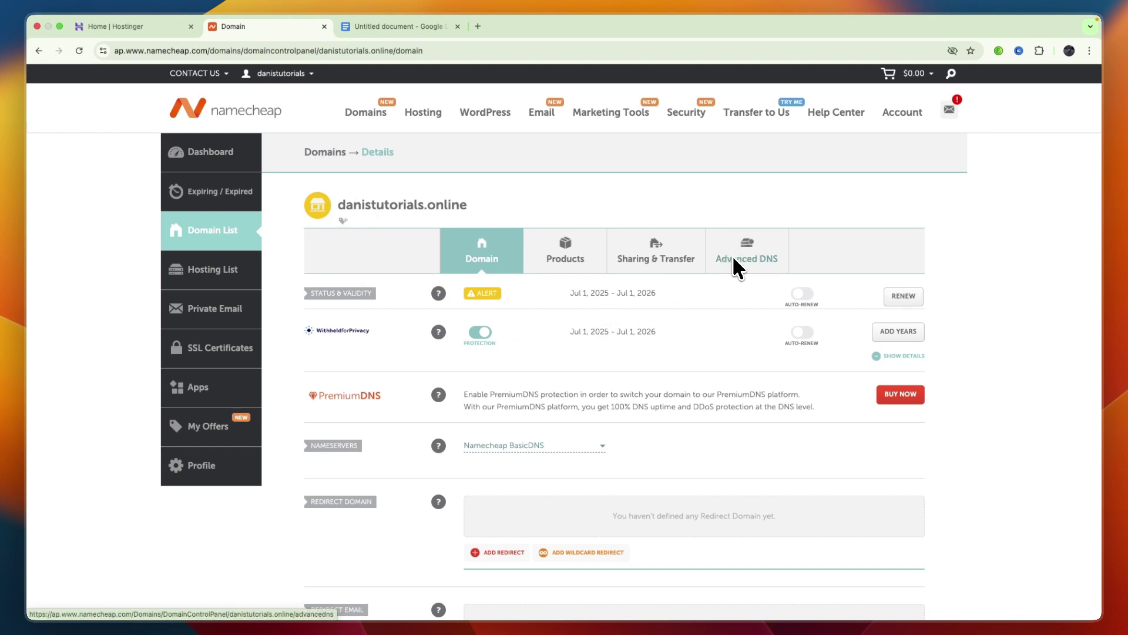
{"action": "left_click", "coordinate": [775, 253]}
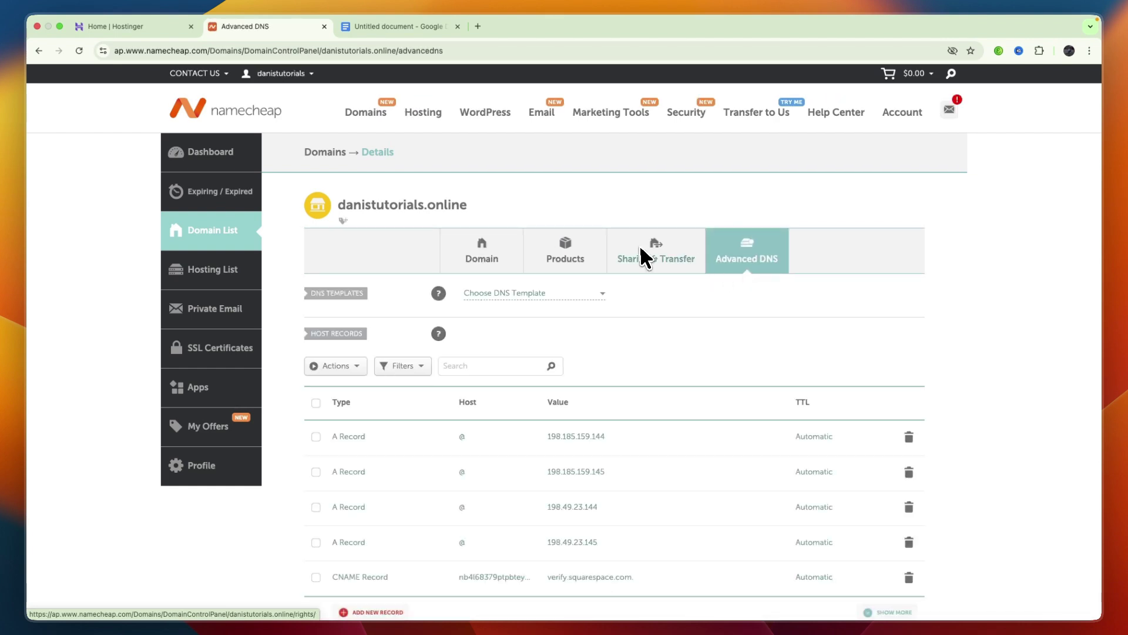
Highlight dns1.namecheaphosting.com and dns2.namecheaphosting.com under Step 1 in the guide.
{"action": "left_click", "coordinate": [426, 27]}
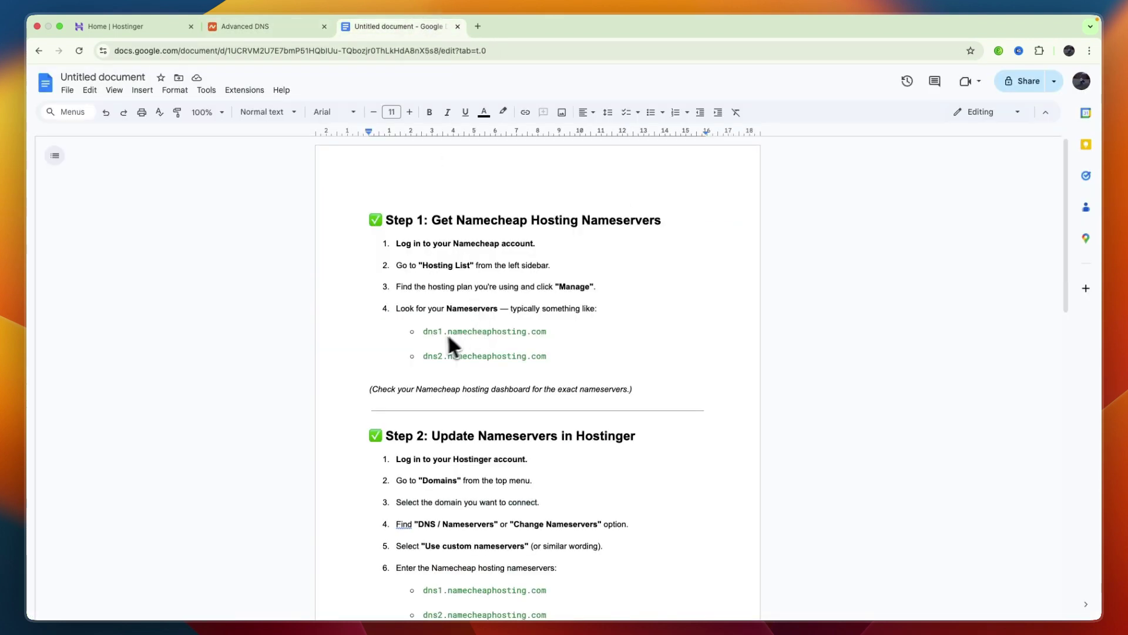
{"action": "left_click_drag", "start_coordinate": [423, 333], "coordinate": [555, 334]}
{"action": "key", "text": "super+c"}
{"action": "left_click_drag", "start_coordinate": [423, 356], "coordinate": [537, 363]}
{"action": "left_click", "coordinate": [570, 359]}
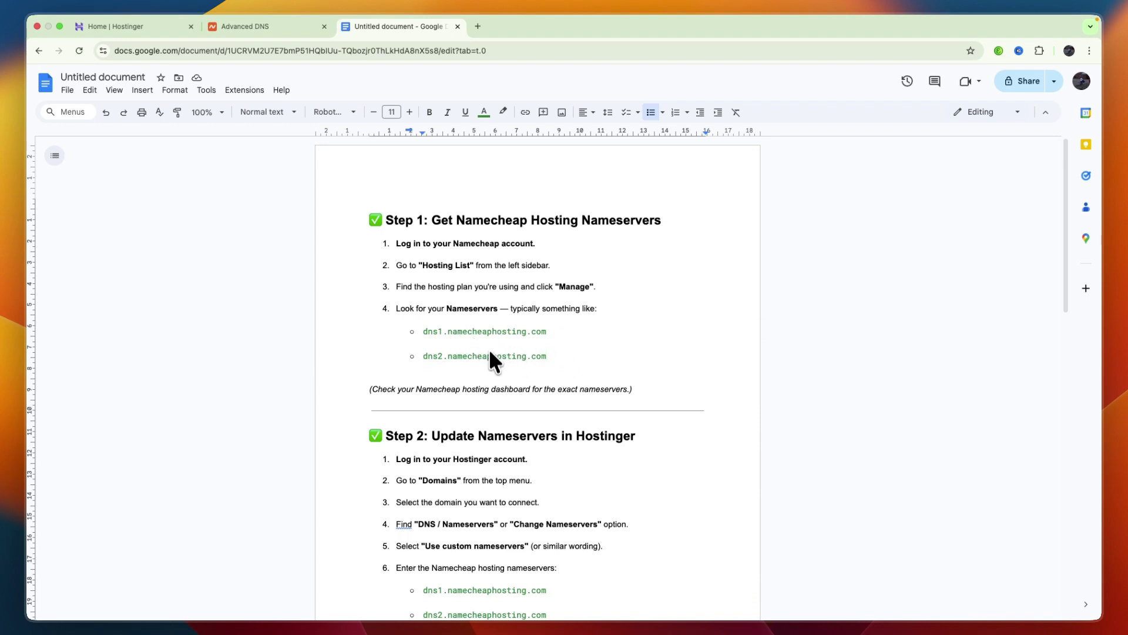
Open DNS / Nameservers for danistutorials.store and attempt Change Nameservers, triggering email verification.
{"action": "left_click", "coordinate": [115, 25]}
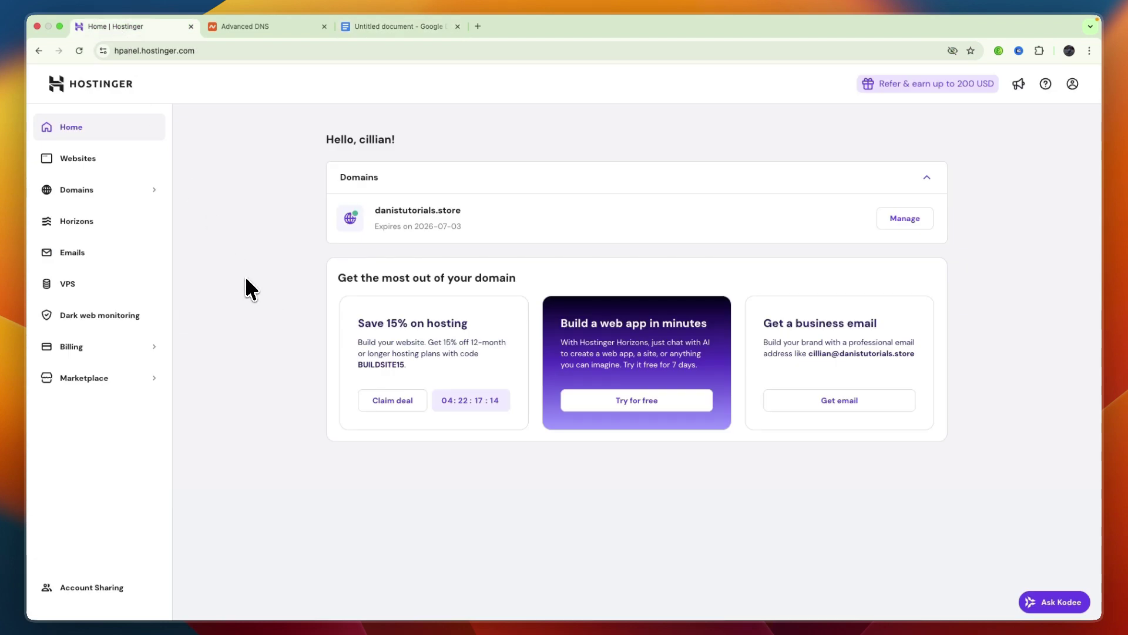
{"action": "left_click", "coordinate": [100, 191]}
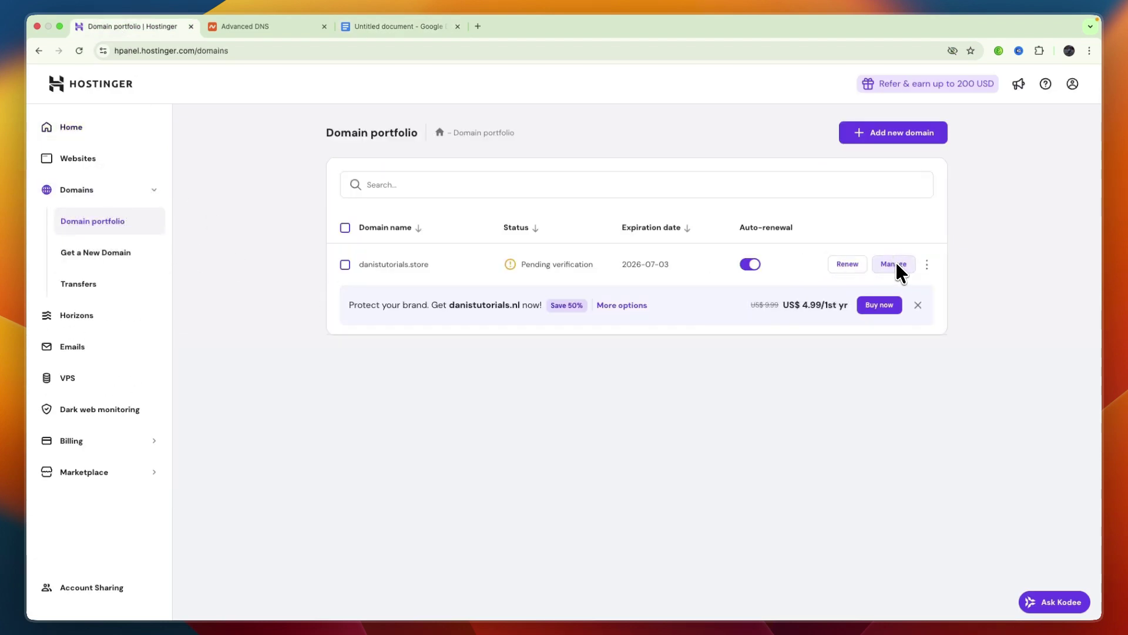
{"action": "left_click", "coordinate": [896, 263]}
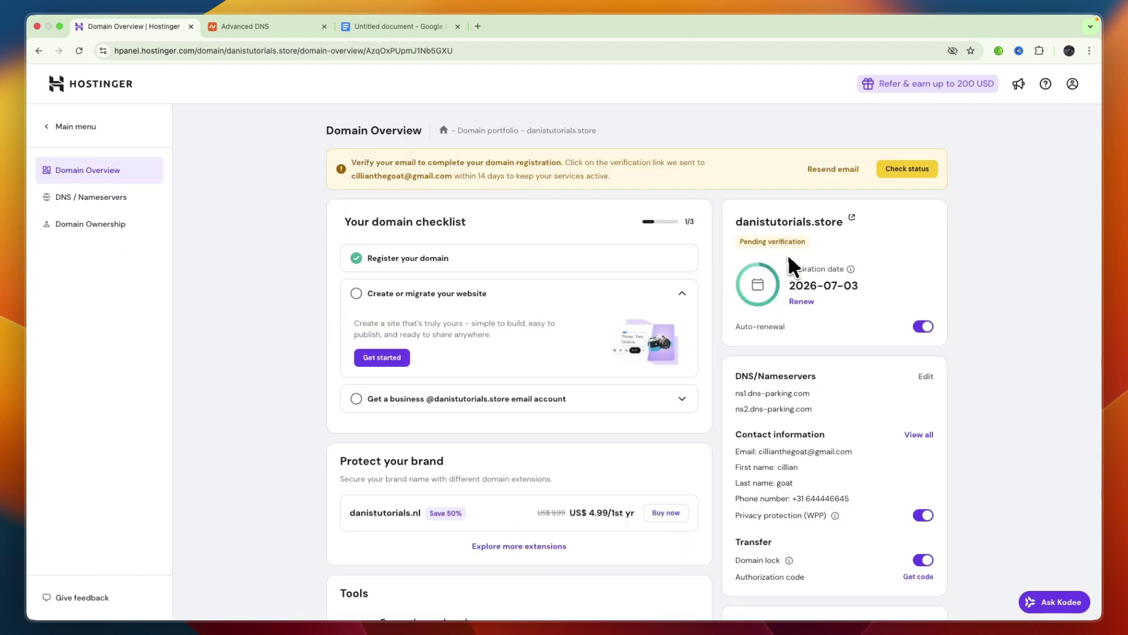
{"action": "left_click", "coordinate": [72, 199]}
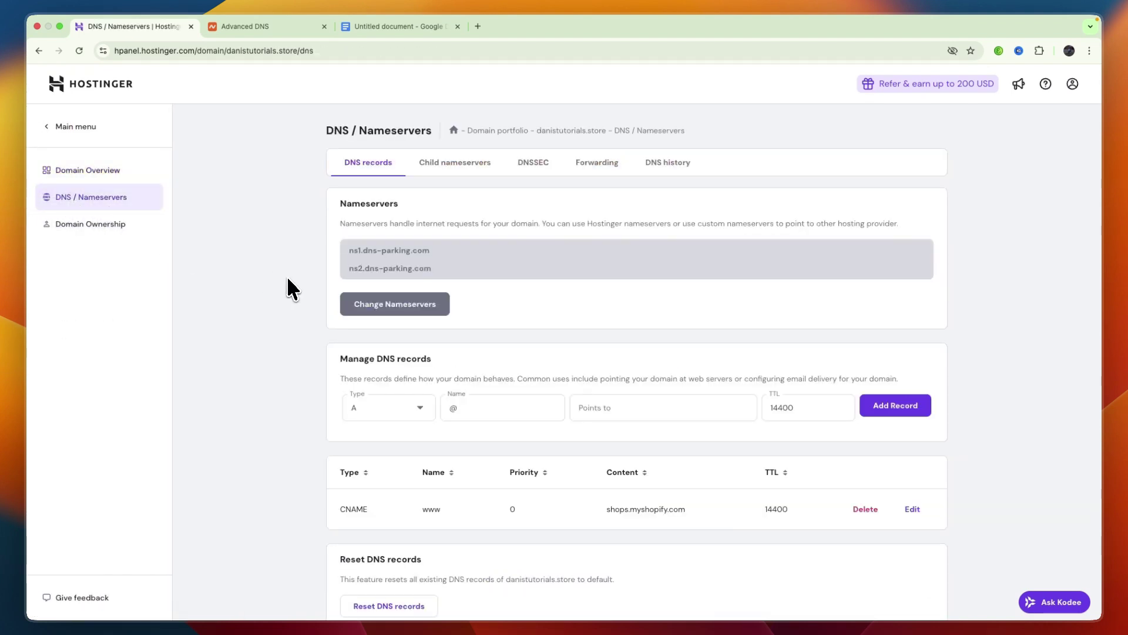
{"action": "scroll", "coordinate": [300, 306], "scroll_direction": "down", "scroll_amount": 1}
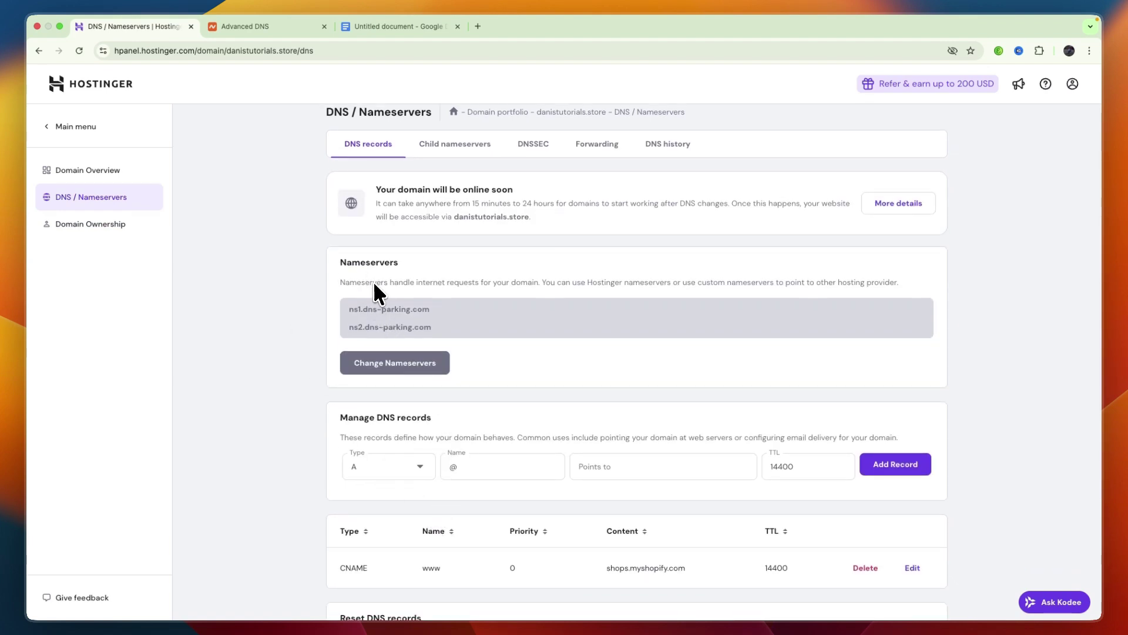
{"action": "left_click", "coordinate": [393, 363]}
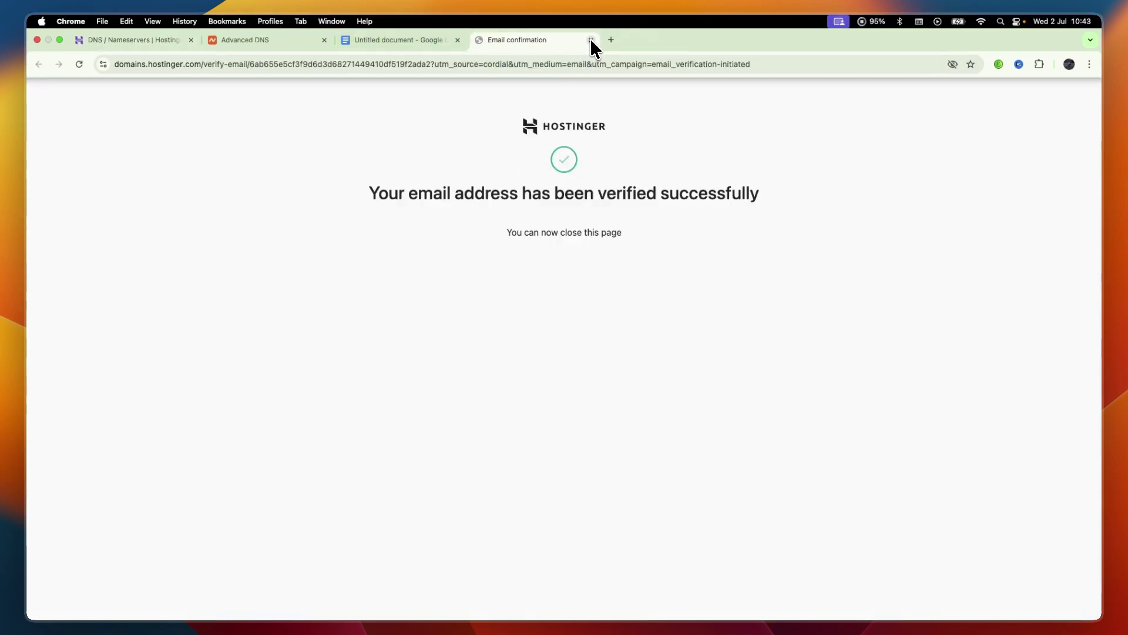
Reload the DNS page after verification and choose custom nameservers in the editor.
{"action": "left_click", "coordinate": [590, 25]}
{"action": "left_click", "coordinate": [132, 25]}
{"action": "key", "text": "super+r"}
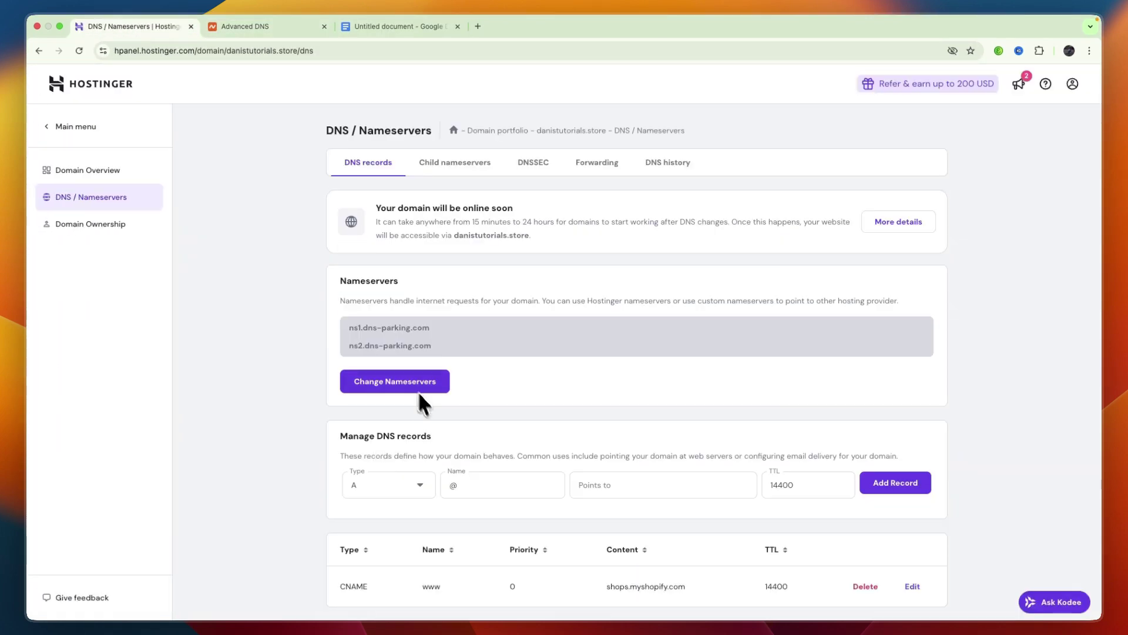
{"action": "left_click", "coordinate": [385, 384]}
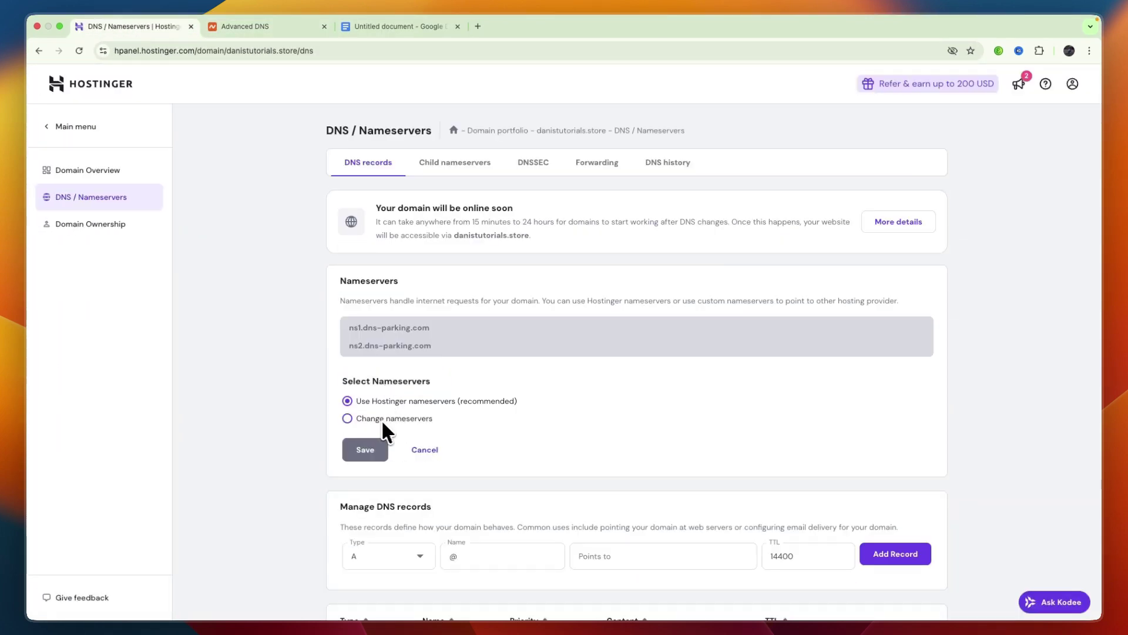
{"action": "left_click", "coordinate": [397, 418]}
{"action": "scroll", "coordinate": [387, 441], "scroll_direction": "down", "scroll_amount": 1}
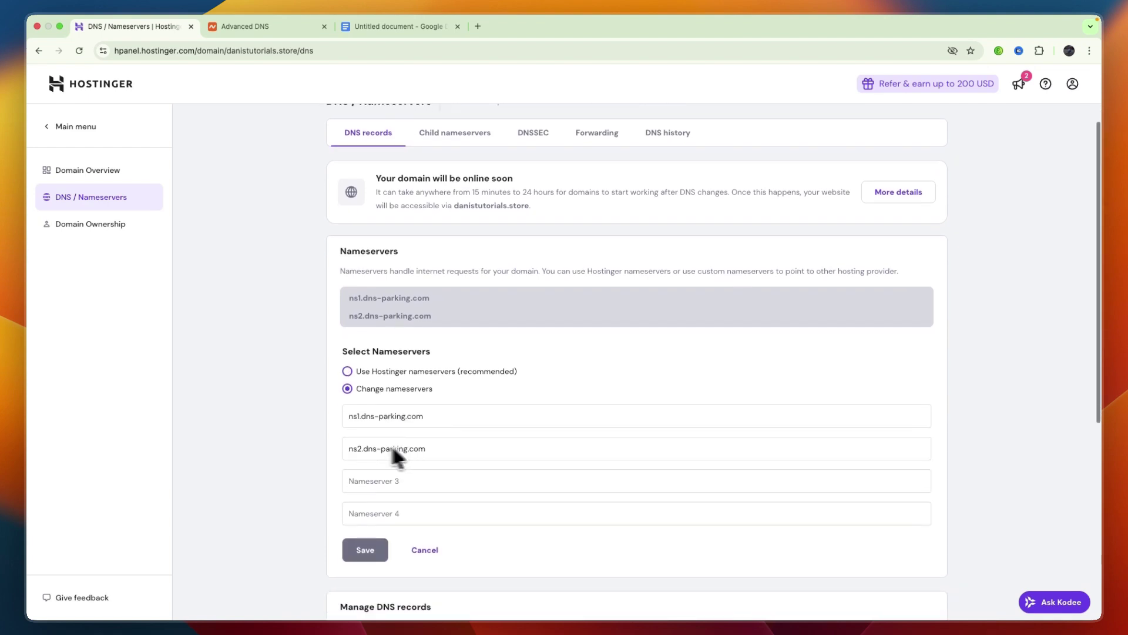
{"action": "left_click_drag", "start_coordinate": [472, 459], "coordinate": [315, 449]}
Copy dns1.namecheaphosting.com from the guide into Hostinger's first nameserver field.
{"action": "left_click", "coordinate": [274, 26]}
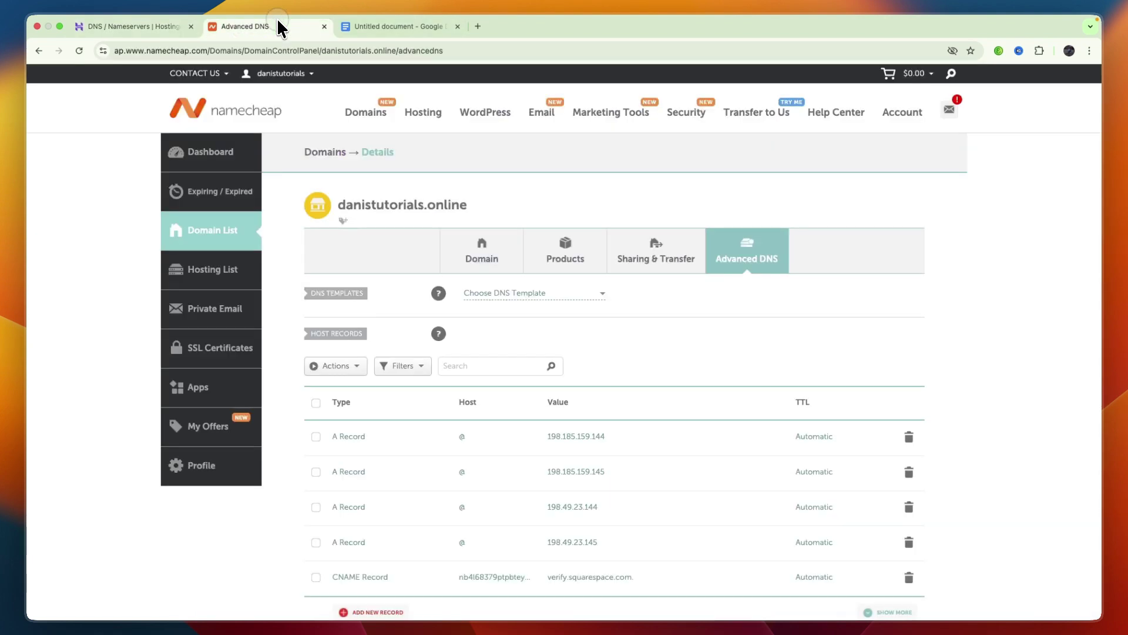
{"action": "left_click", "coordinate": [391, 28]}
{"action": "left_click", "coordinate": [532, 335]}
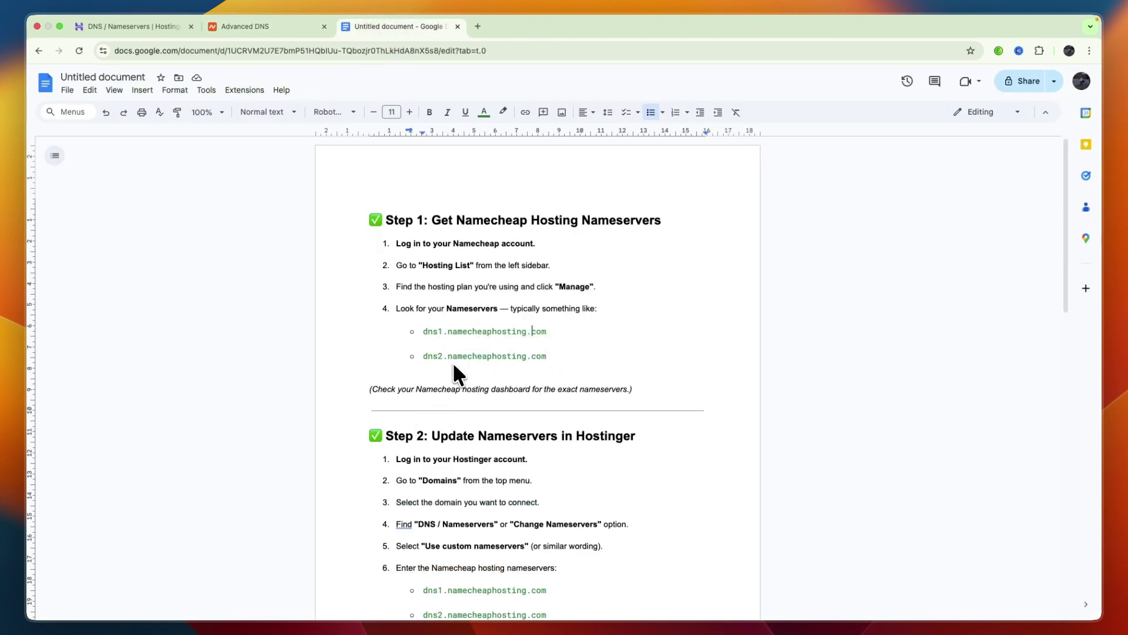
{"action": "left_click_drag", "start_coordinate": [423, 333], "coordinate": [541, 333]}
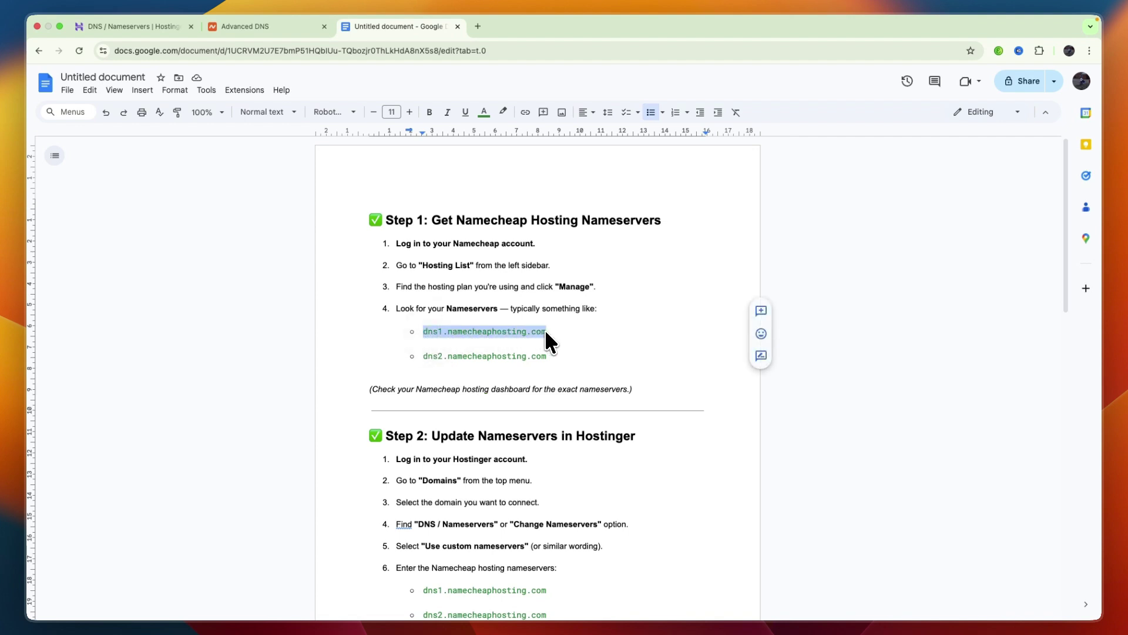
{"action": "left_click", "coordinate": [147, 26]}
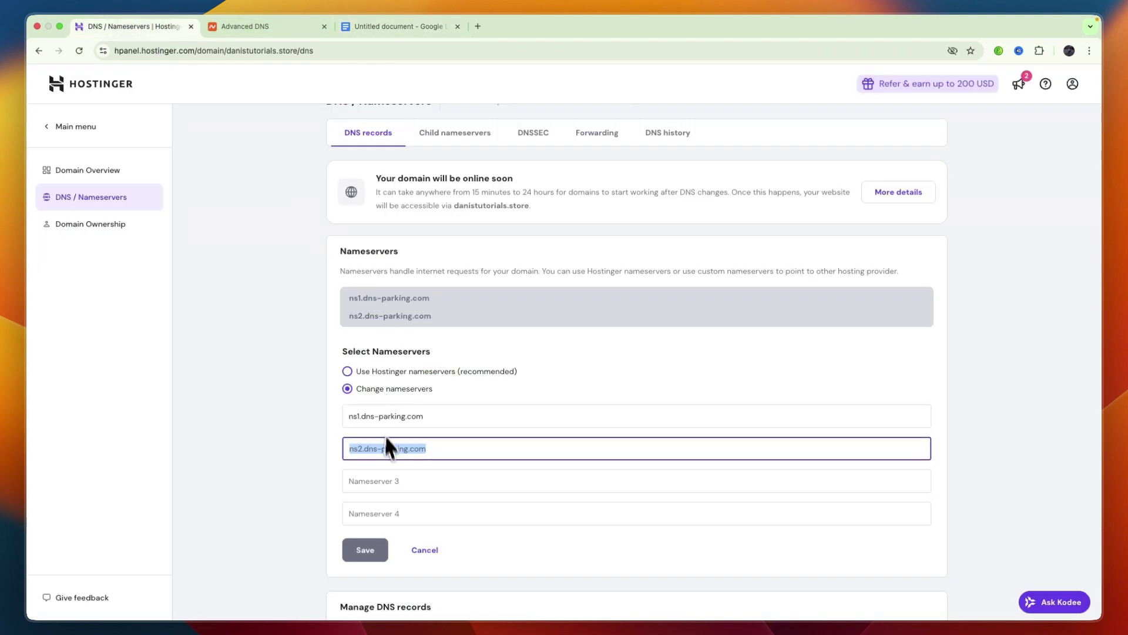
{"action": "triple_click", "coordinate": [449, 416]}
{"action": "key", "text": "super+v"}
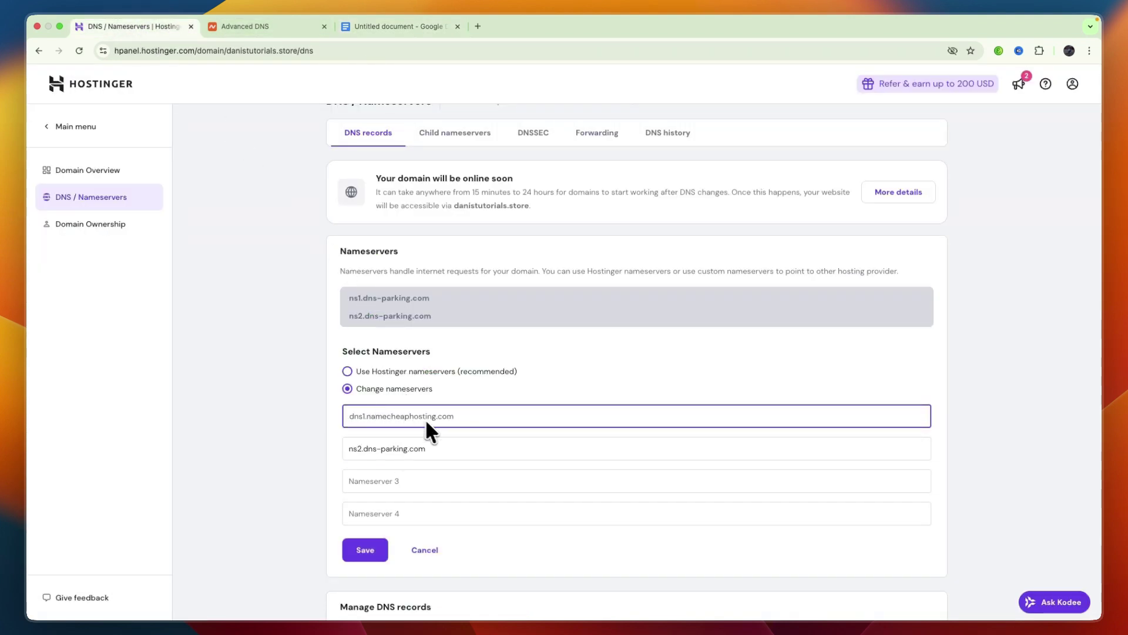
Copy dns2.namecheaphosting.com from the guide into the second nameserver field.
{"action": "left_click", "coordinate": [376, 26]}
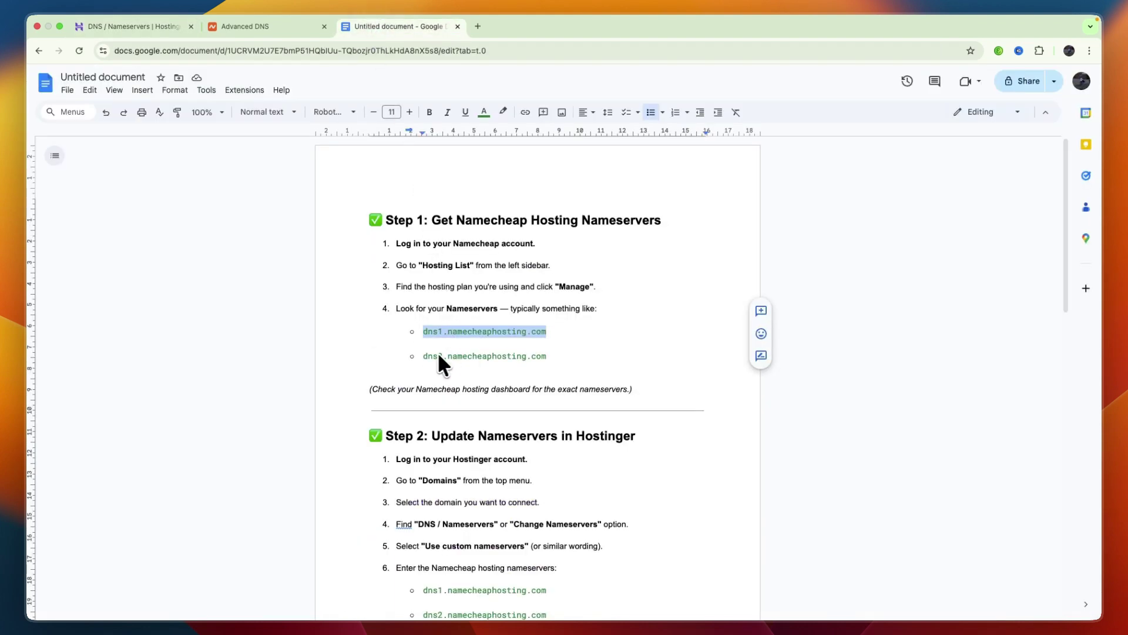
{"action": "left_click_drag", "start_coordinate": [422, 355], "coordinate": [555, 356]}
{"action": "key", "text": "super+c"}
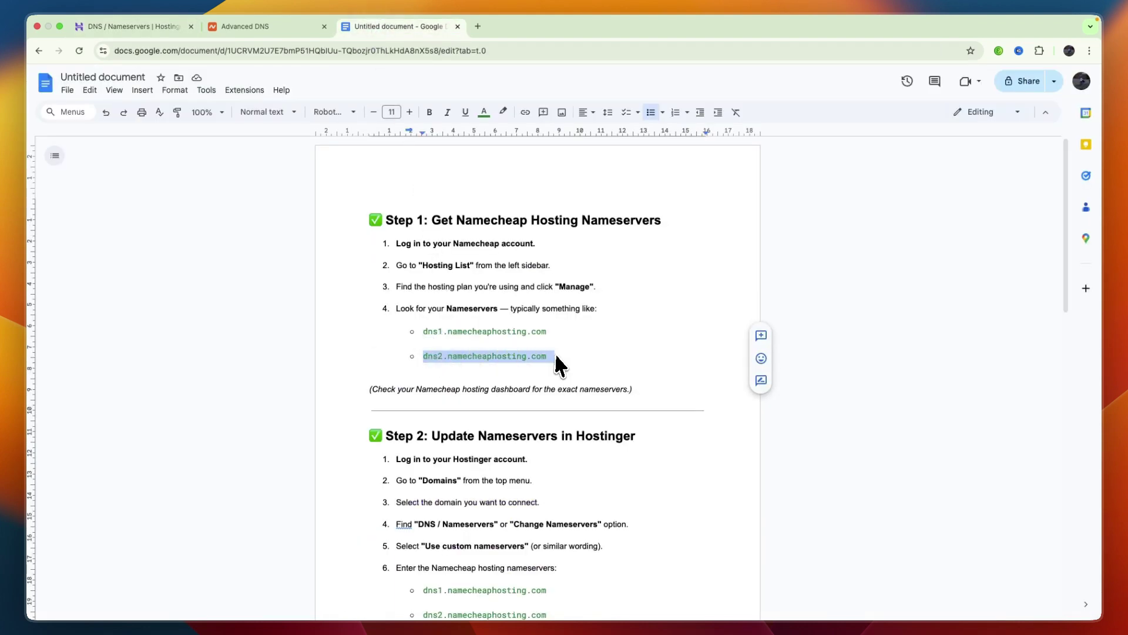
{"action": "left_click", "coordinate": [153, 30]}
{"action": "triple_click", "coordinate": [435, 449]}
{"action": "key", "text": "super+v"}
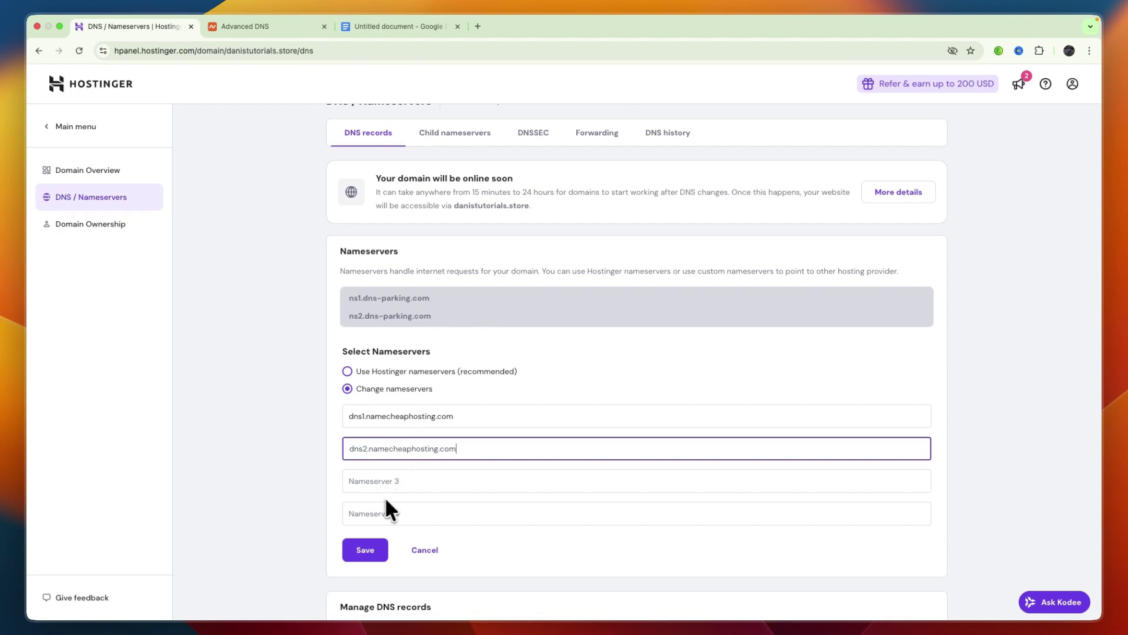
Save the Namecheap nameservers, acknowledge the warning, and confirm the change.
{"action": "left_click", "coordinate": [372, 549]}
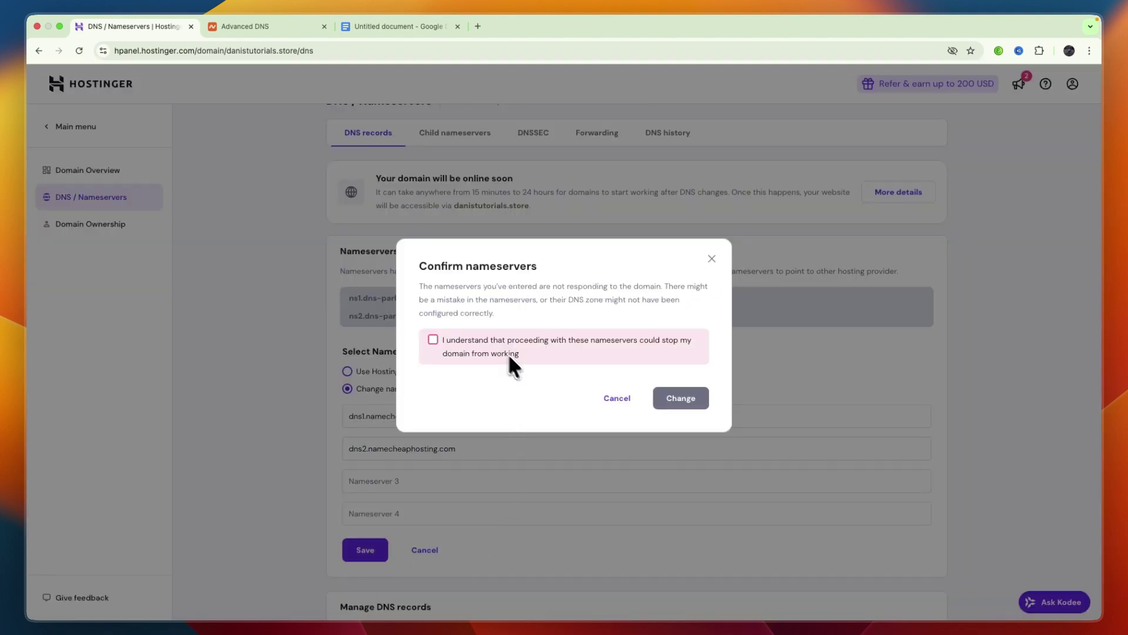
{"action": "left_click", "coordinate": [434, 340]}
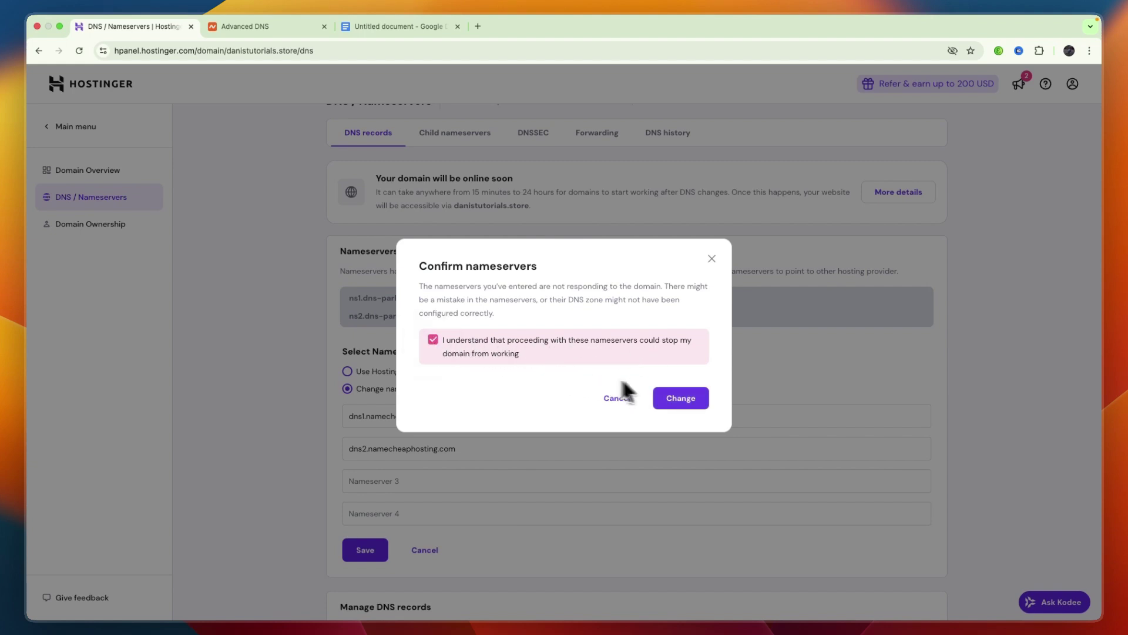
{"action": "left_click", "coordinate": [682, 396]}
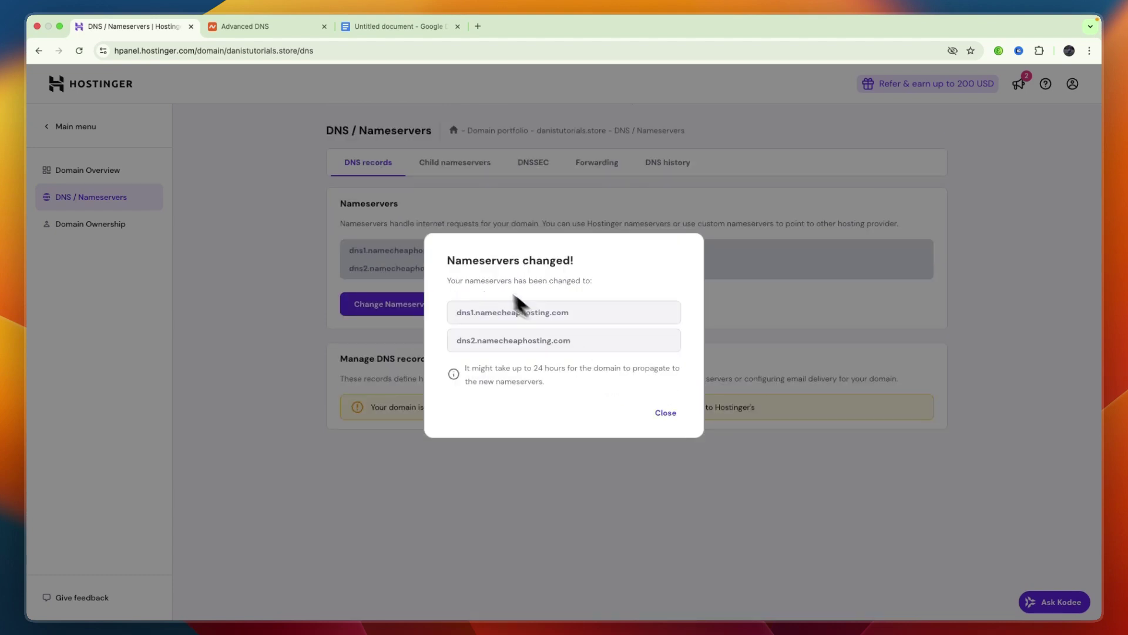
{"action": "left_click_drag", "start_coordinate": [447, 261], "coordinate": [574, 262]}
{"action": "left_click", "coordinate": [582, 292]}
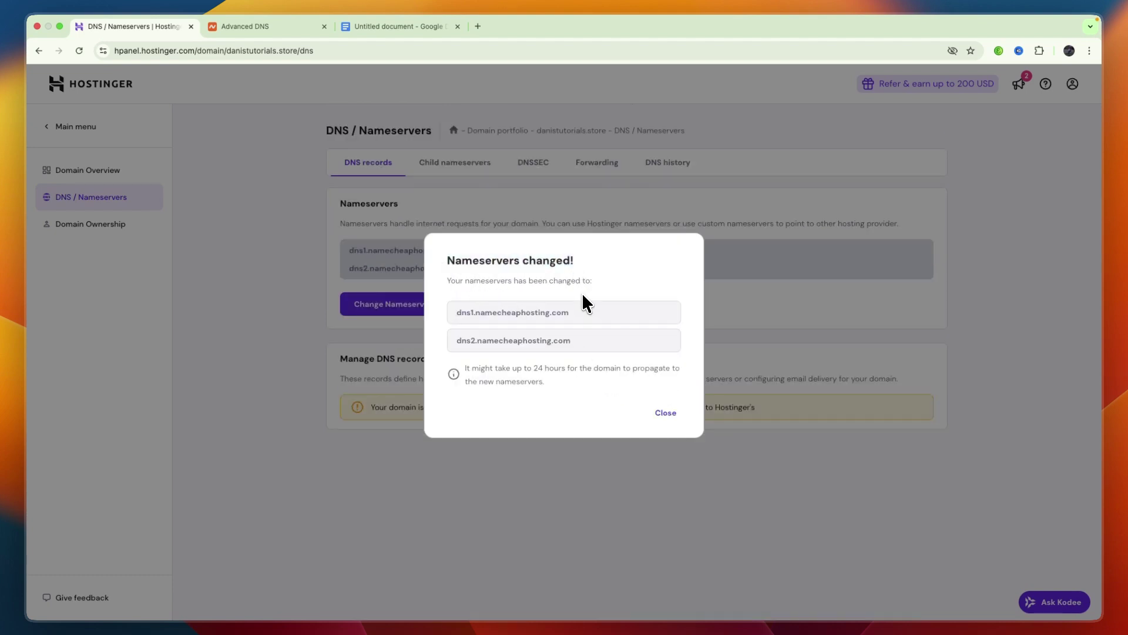
{"action": "left_click", "coordinate": [666, 412]}
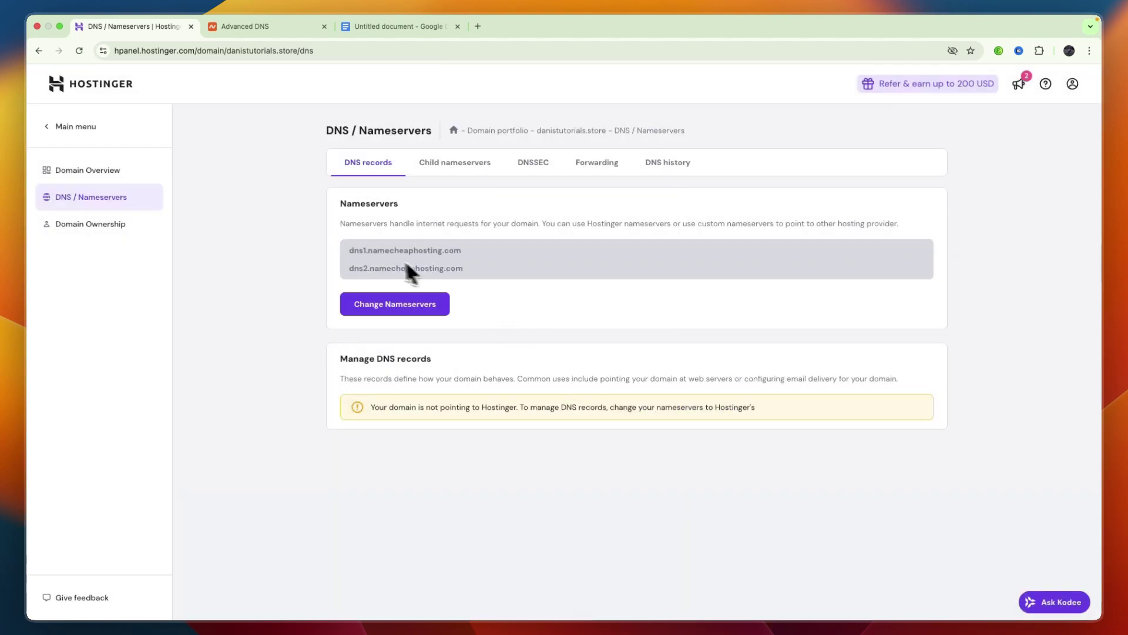
{"action": "left_click_drag", "start_coordinate": [395, 260], "coordinate": [470, 270]}
{"action": "left_click", "coordinate": [476, 254]}
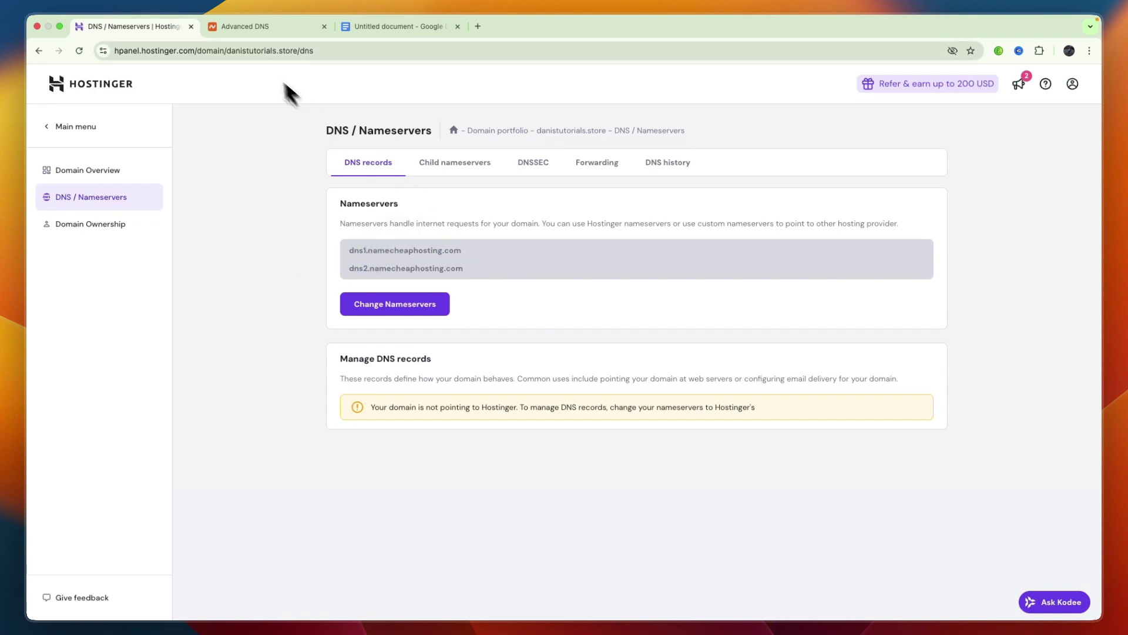
{"action": "left_click", "coordinate": [388, 27]}
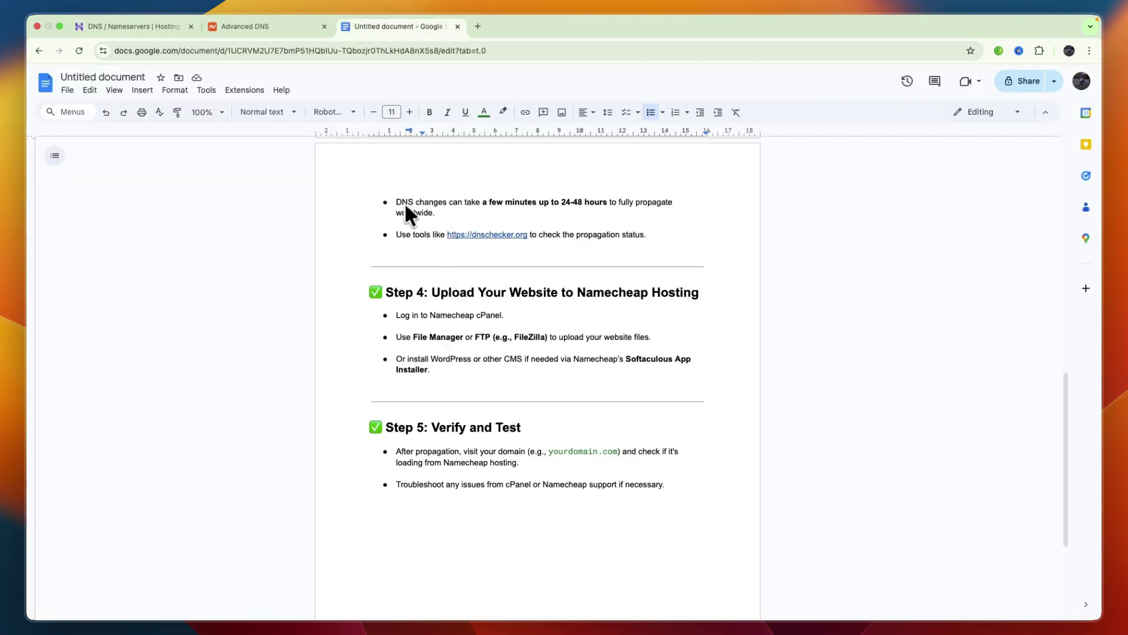
{"action": "scroll", "coordinate": [423, 234], "scroll_direction": "up", "scroll_amount": 5}
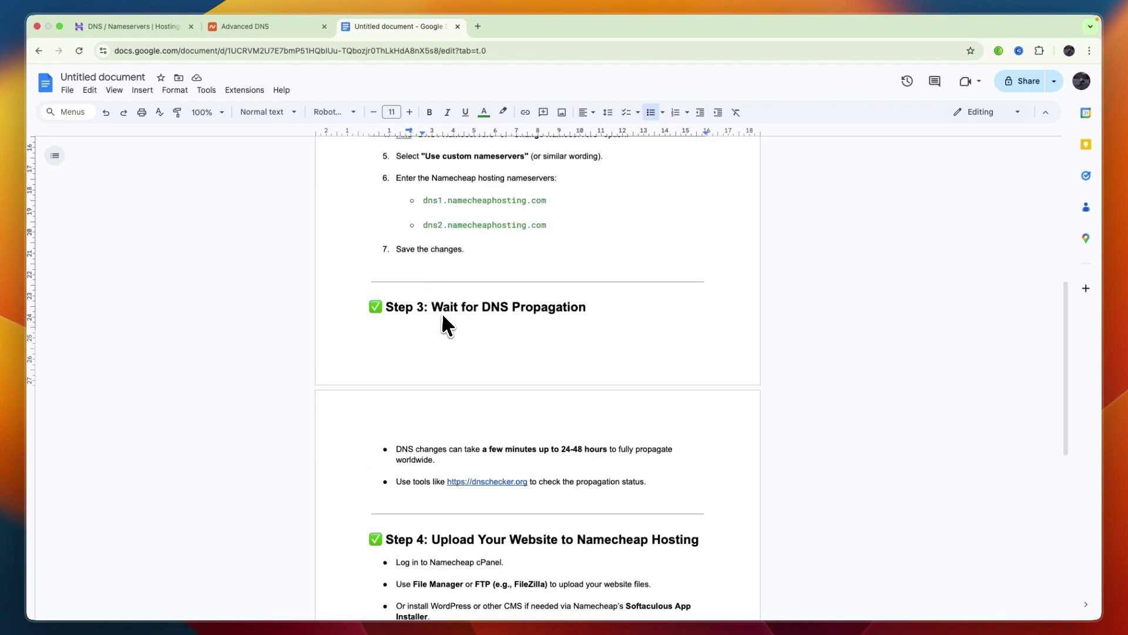
{"action": "scroll", "coordinate": [423, 358], "scroll_direction": "up", "scroll_amount": 4}
{"action": "scroll", "coordinate": [410, 427], "scroll_direction": "down", "scroll_amount": 9}
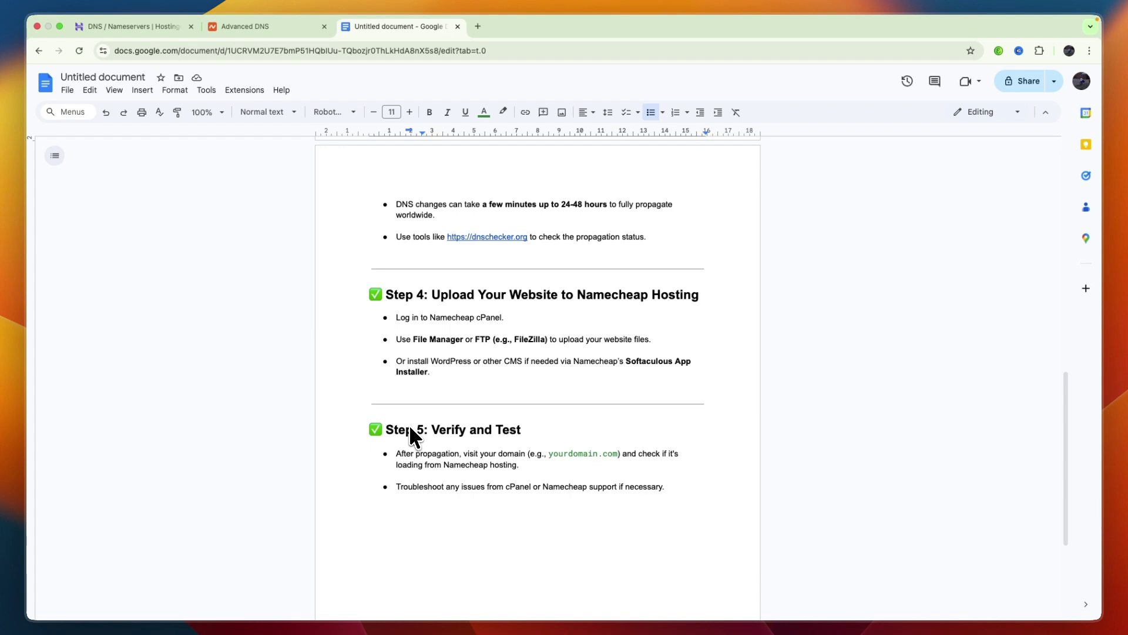
{"action": "scroll", "coordinate": [459, 376], "scroll_direction": "down", "scroll_amount": 1}
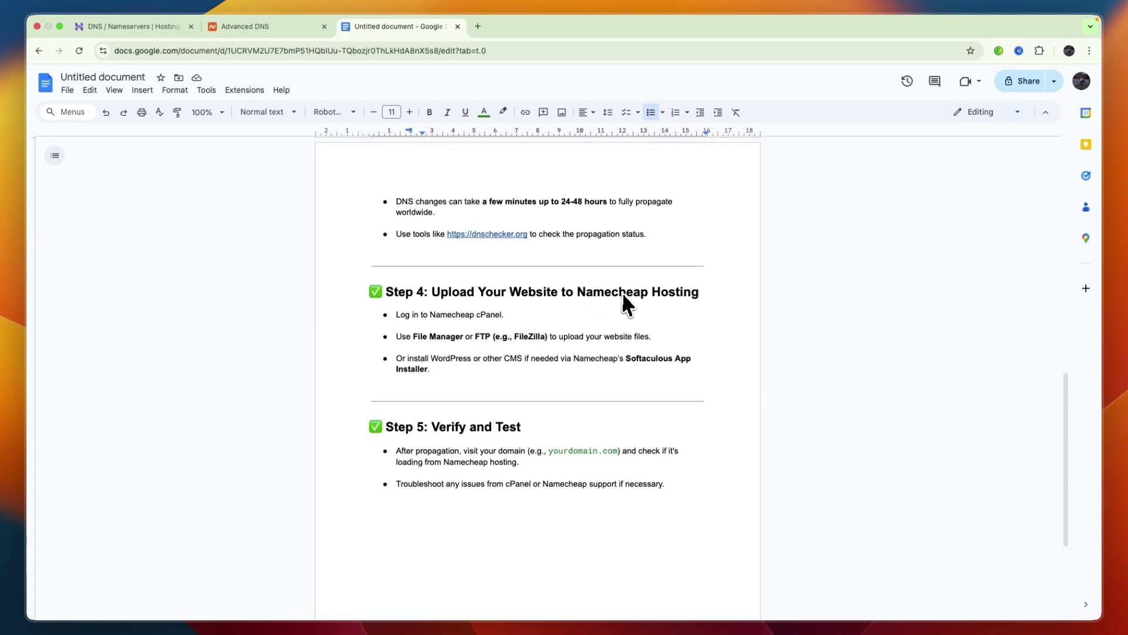
{"action": "key", "text": "ctrl+shift+Tab"}
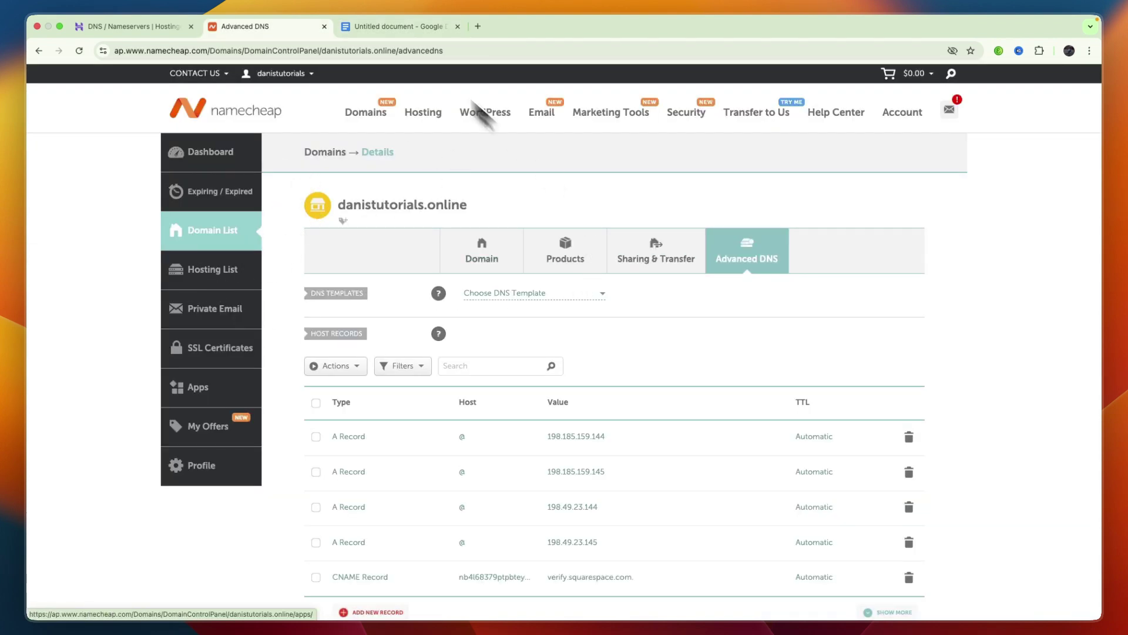
{"action": "key", "text": "ctrl+Tab"}
{"action": "left_click_drag", "start_coordinate": [476, 335], "coordinate": [729, 350]}
{"action": "left_click", "coordinate": [685, 333]}
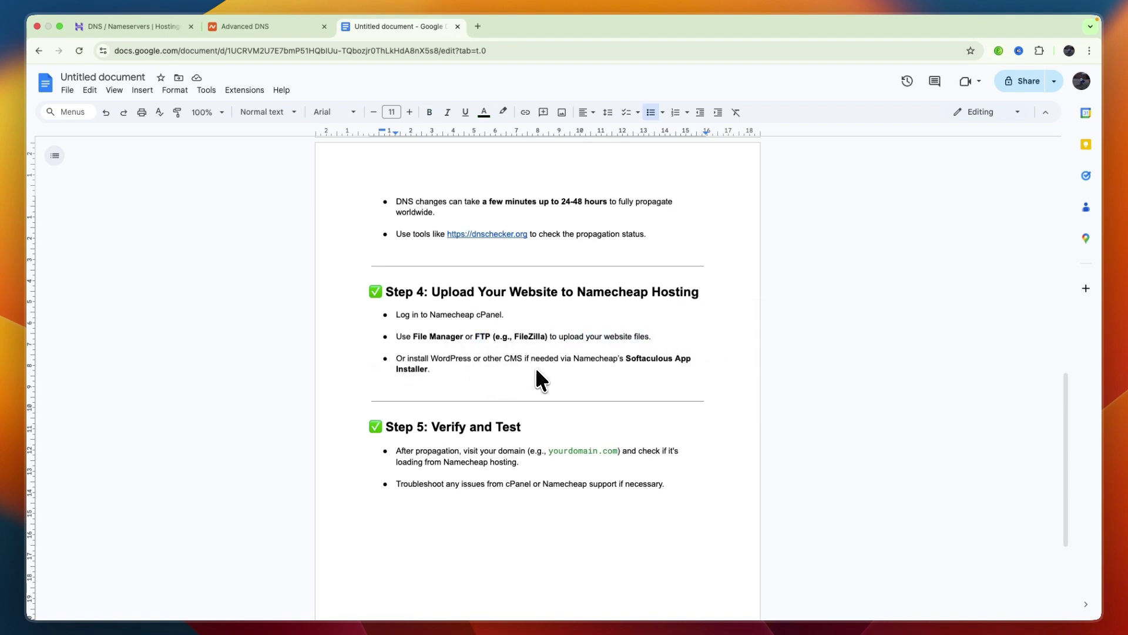
{"action": "double_click", "coordinate": [630, 358]}
{"action": "double_click", "coordinate": [410, 386]}
{"action": "left_click", "coordinate": [407, 385]}
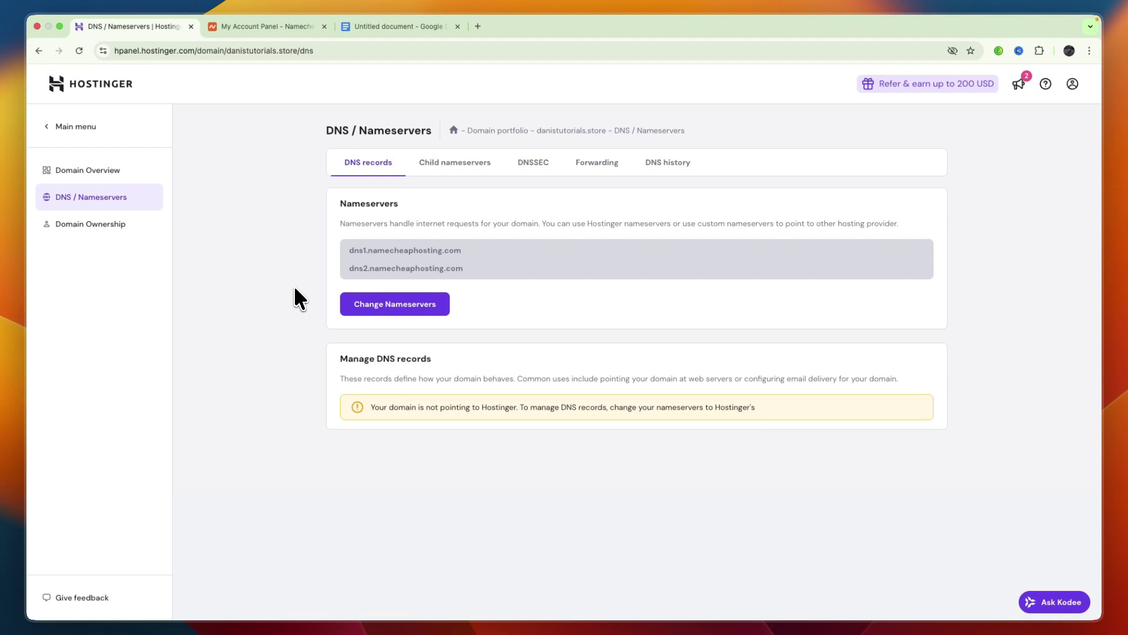
Switch to the Namecheap My Account Panel tab showing danistutorials.online under Recently Active.
{"action": "key", "text": "ctrl+Tab"}
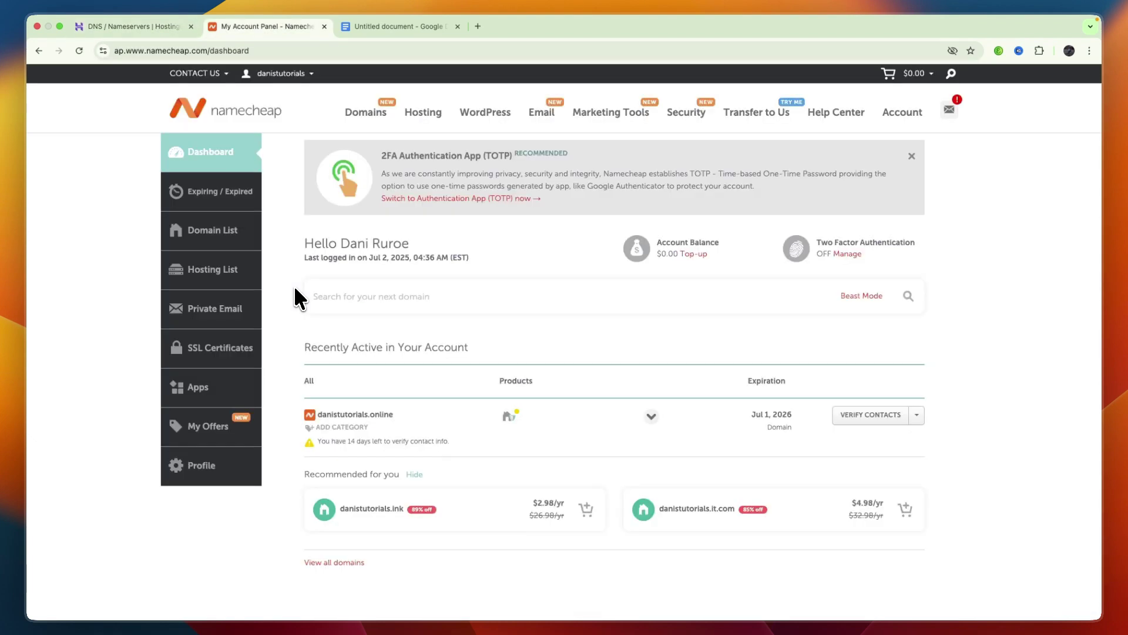